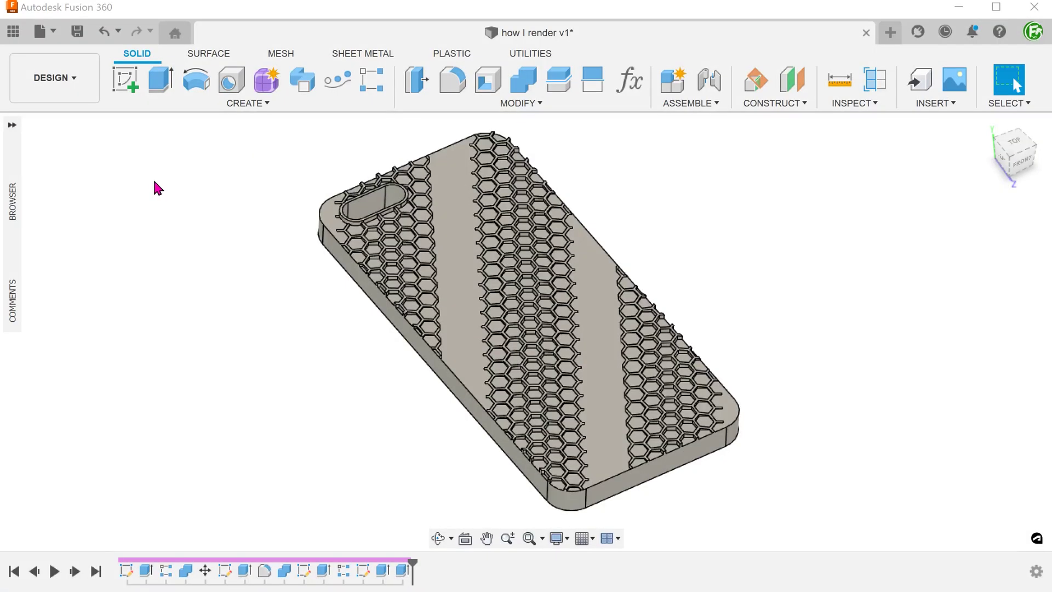
# - Switch to the Render workspace and open the Appearance dialog
pyautogui.click(50, 88)
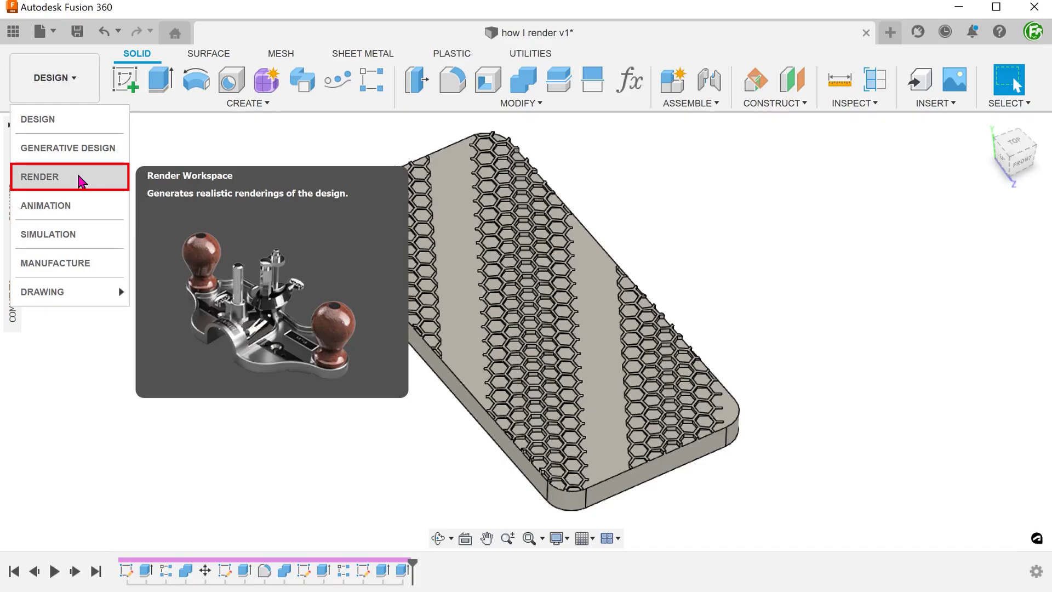
pyautogui.click(80, 177)
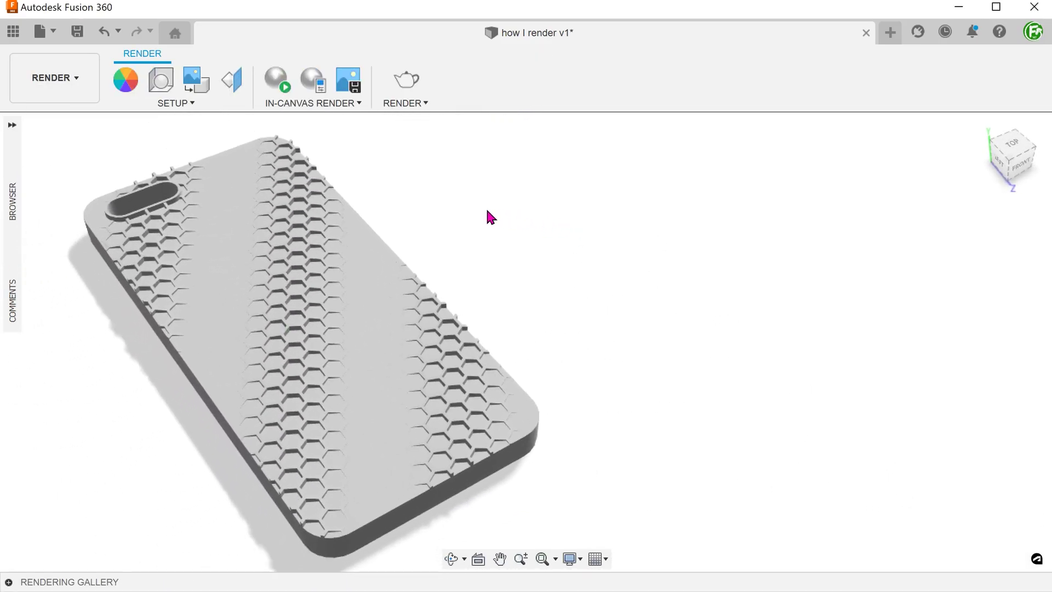
pyautogui.click(186, 106)
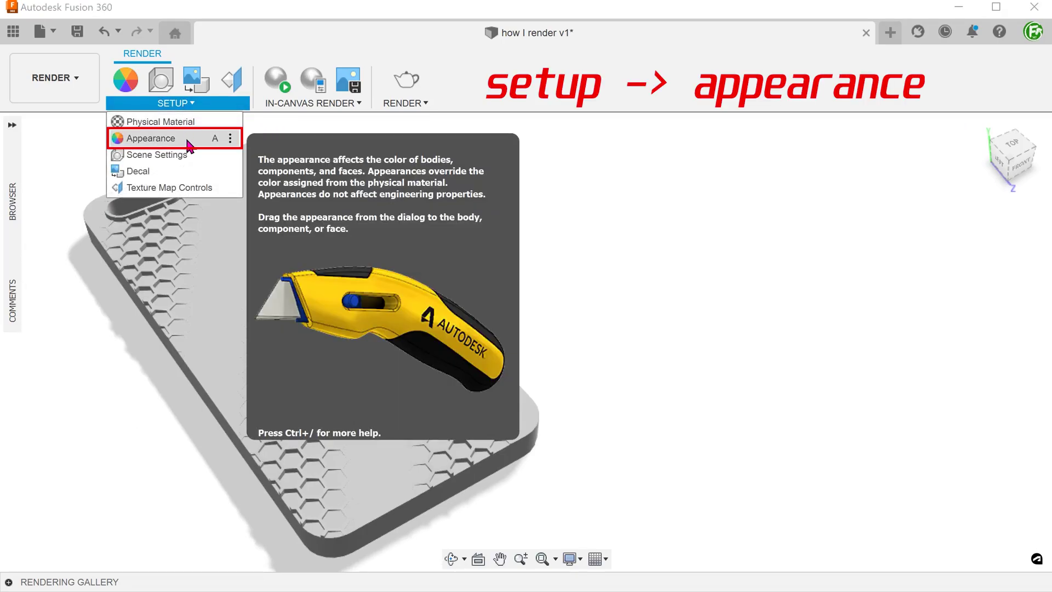
pyautogui.click(187, 139)
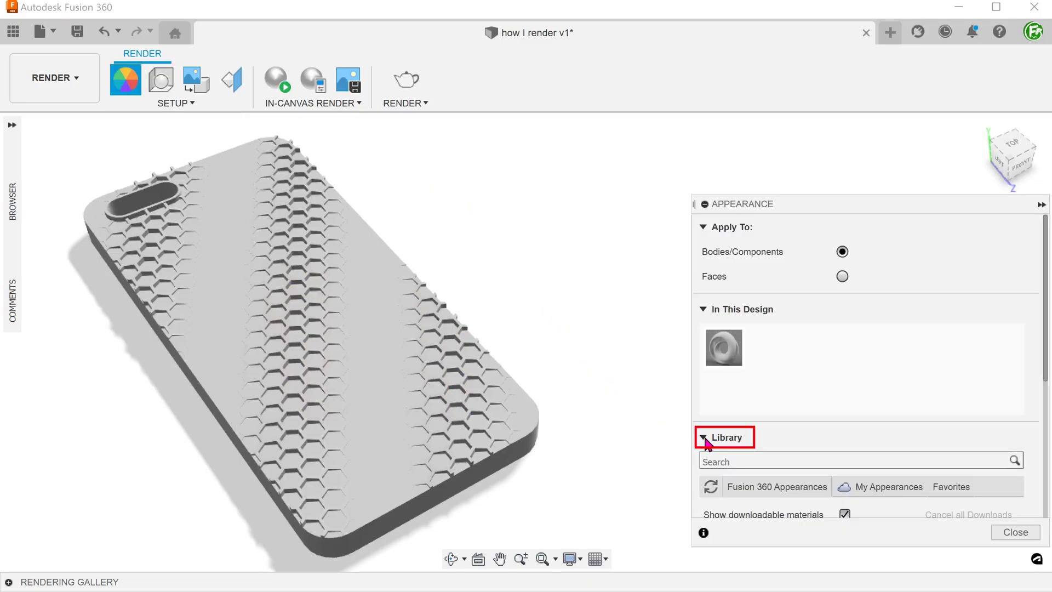
# - Apply Plastic - Texture - Random from Plastic > Textured to the whole phone case
pyautogui.moveTo(1045, 387); pyautogui.dragTo(1042, 518)
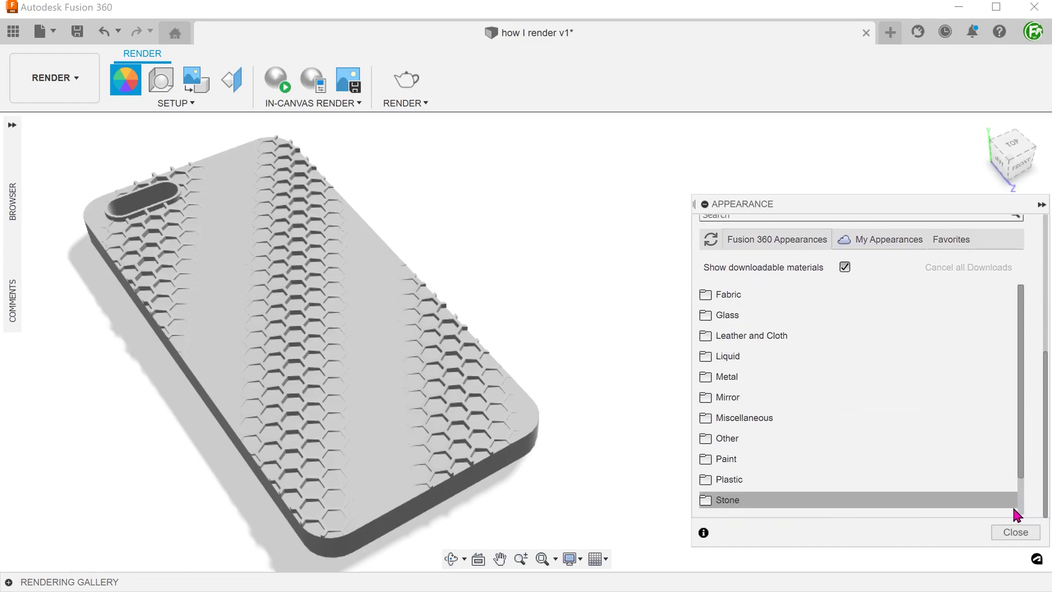
pyautogui.click(874, 485)
pyautogui.scroll(-12, 893, 470)
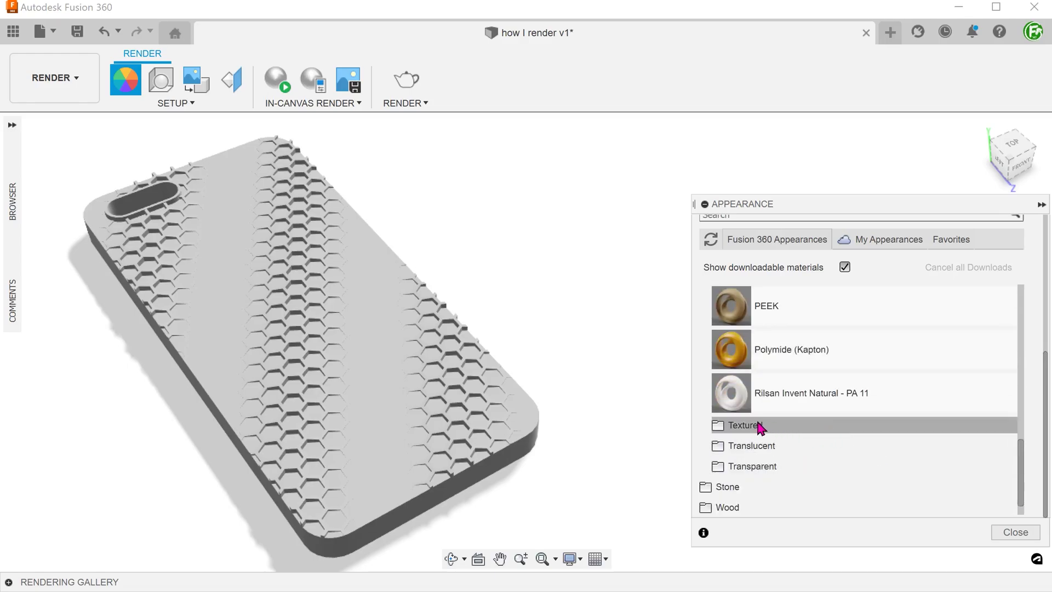
pyautogui.click(759, 426)
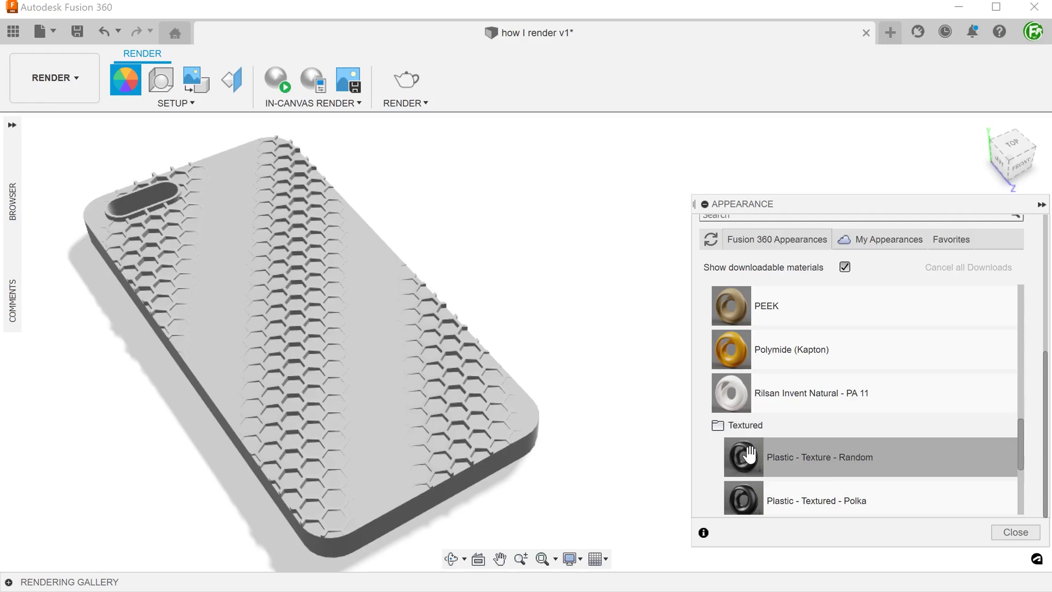
pyautogui.moveTo(749, 454); pyautogui.dragTo(402, 391)
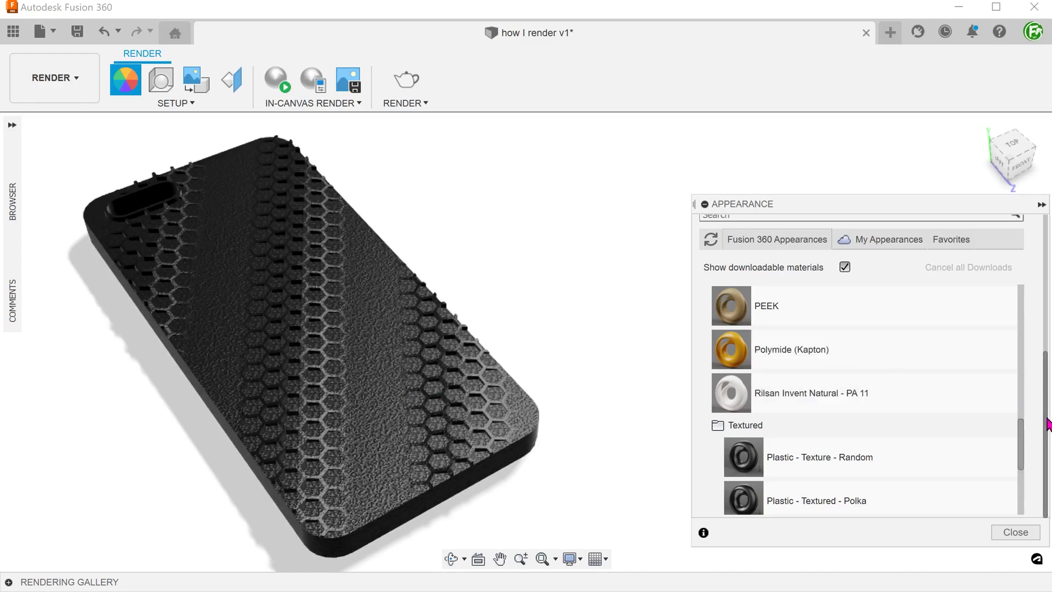
pyautogui.moveTo(1045, 425); pyautogui.dragTo(1035, 286)
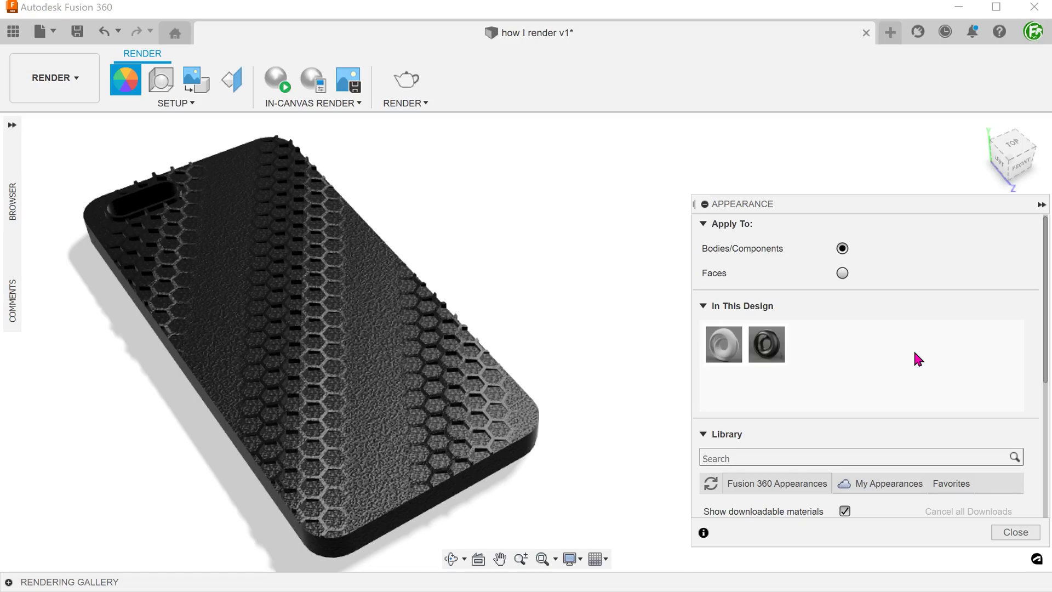
# - Duplicate the textured plastic appearance, tint the copy blue, and apply it to the phone body
pyautogui.rightClick(771, 341)
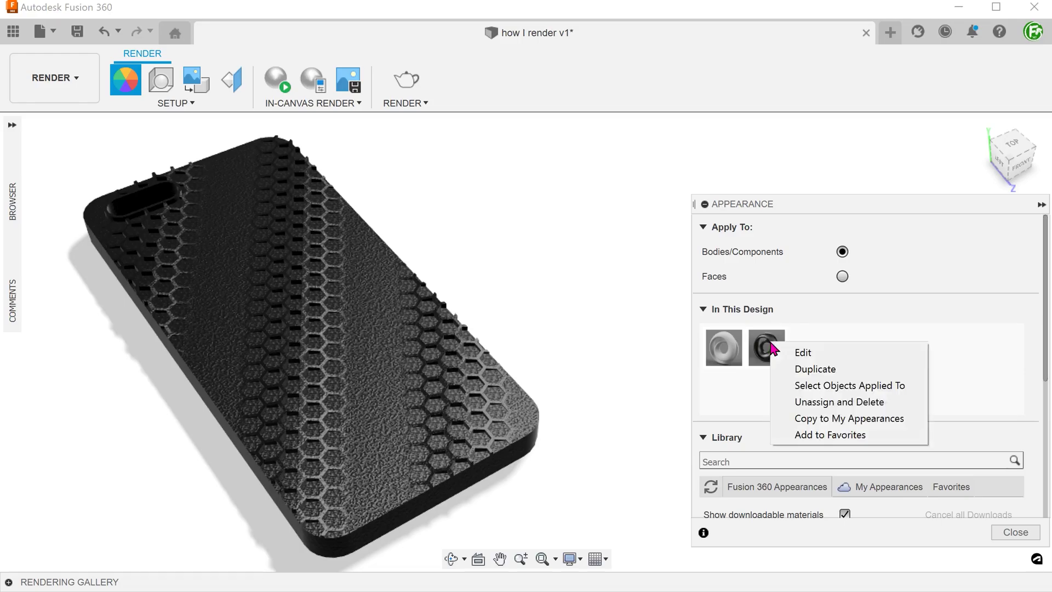
pyautogui.click(842, 370)
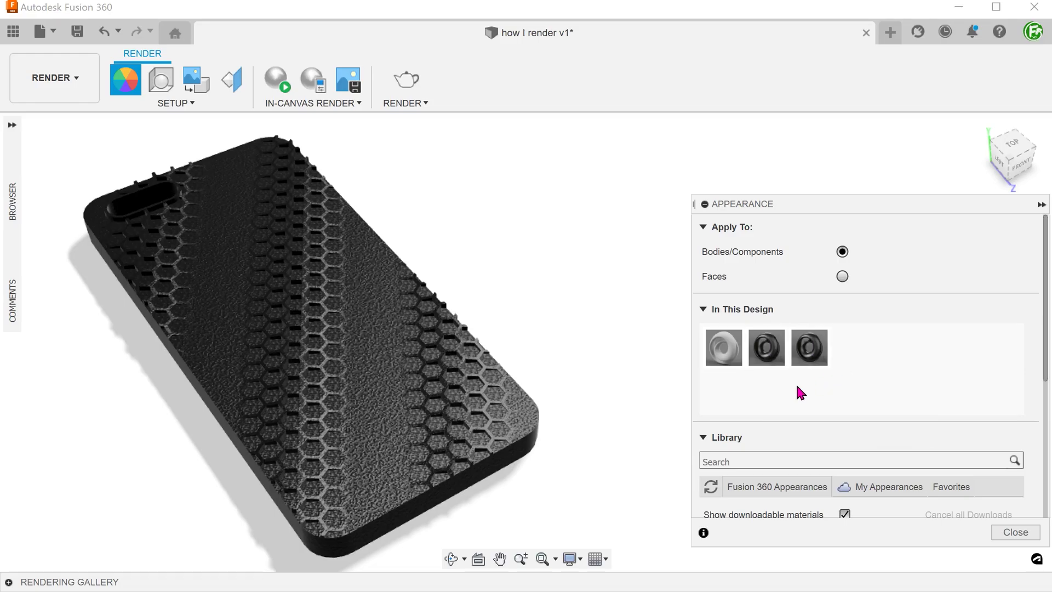
pyautogui.doubleClick(811, 344)
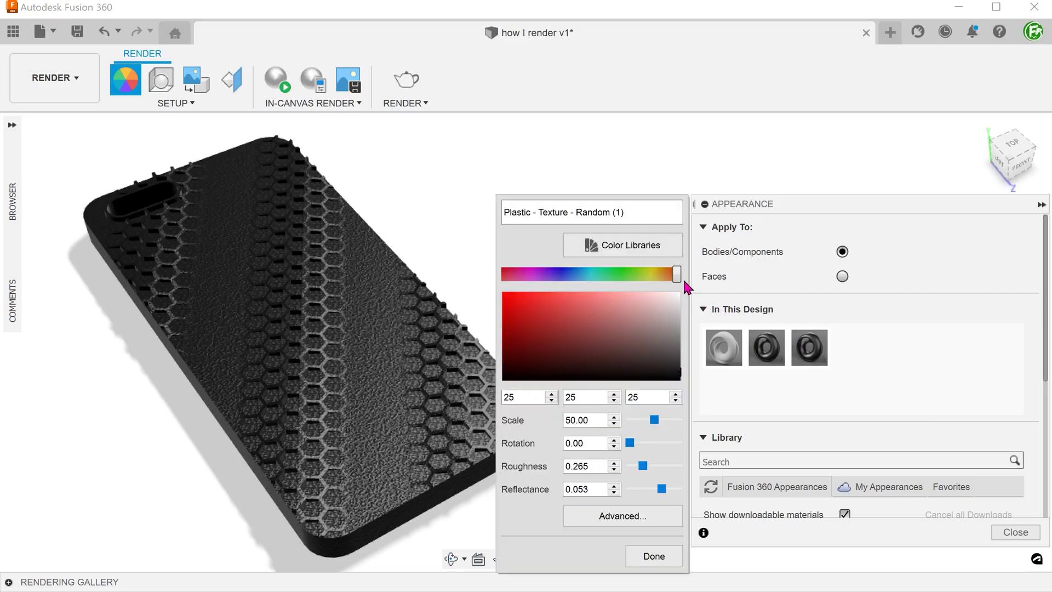
pyautogui.moveTo(678, 276); pyautogui.dragTo(483, 289)
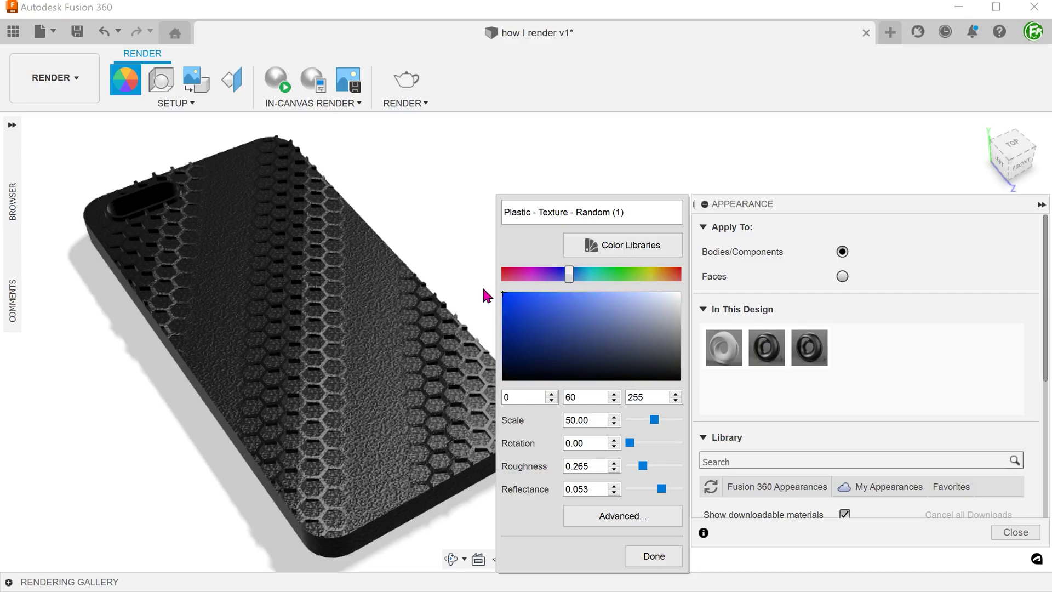
pyautogui.click(644, 557)
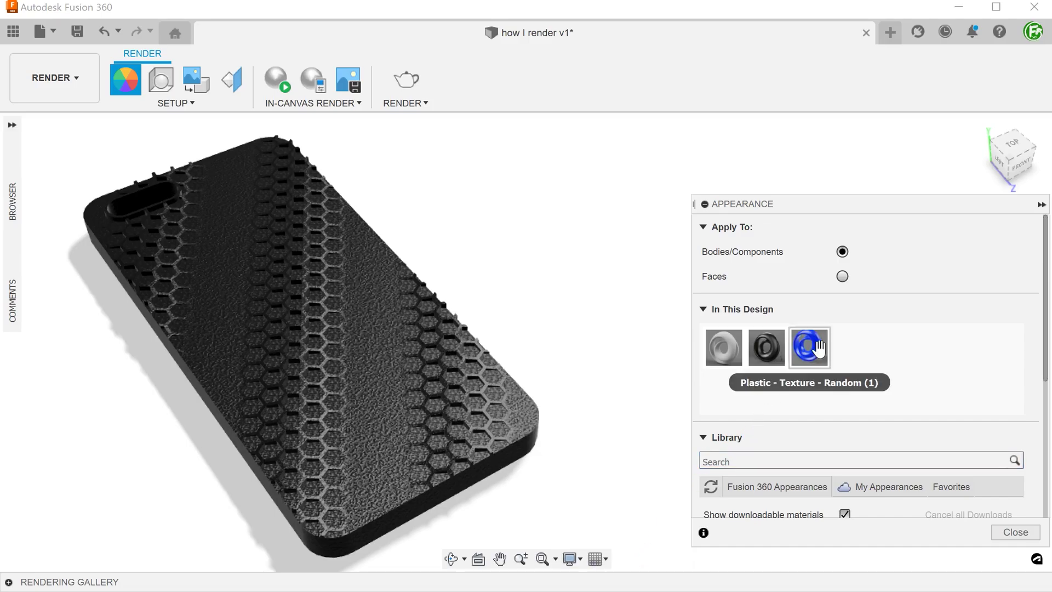
pyautogui.moveTo(819, 348); pyautogui.dragTo(409, 353)
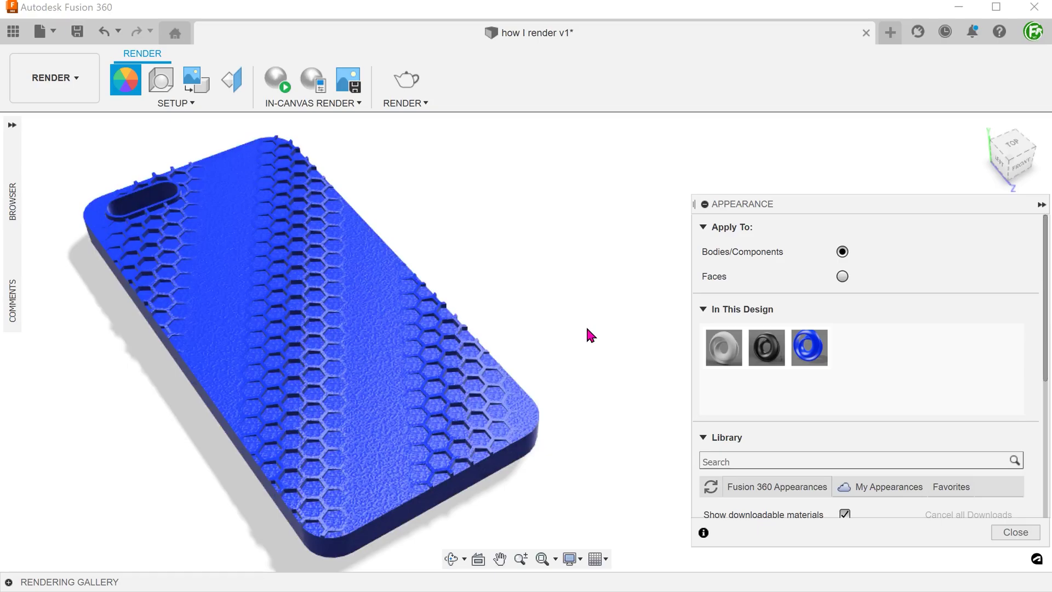
# - Recolour the copy to purple (RGB 158, 34, 200) and raise its texture scale to 59.00
pyautogui.doubleClick(808, 348)
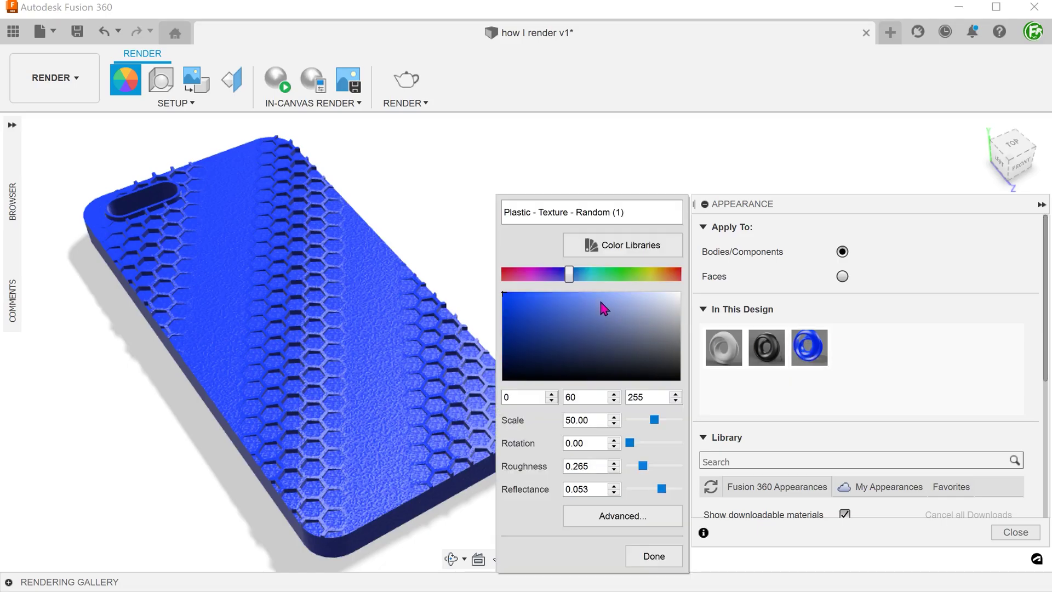
pyautogui.moveTo(570, 276); pyautogui.dragTo(541, 283)
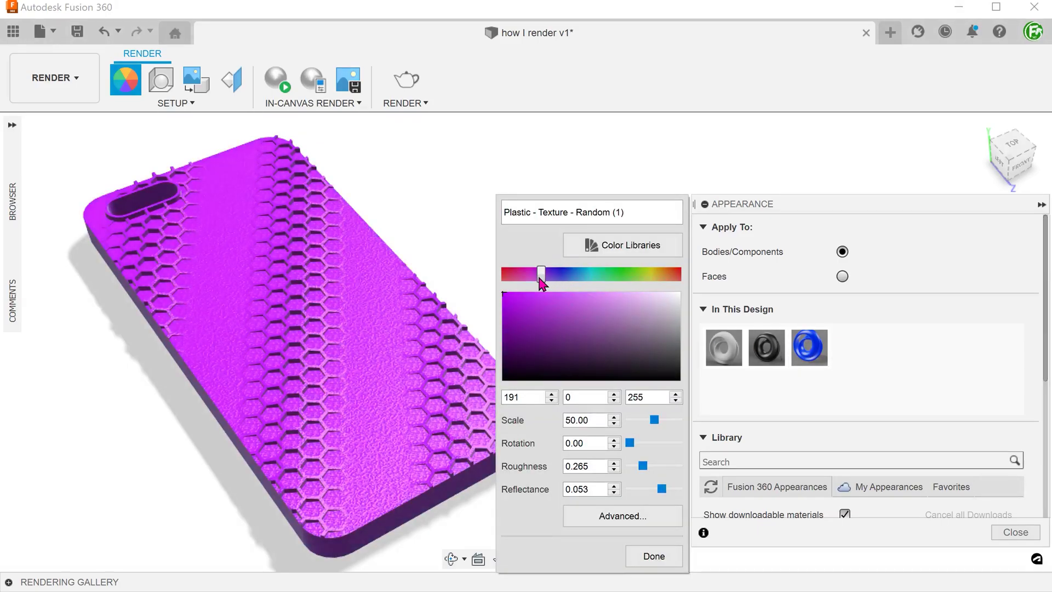
pyautogui.click(532, 311)
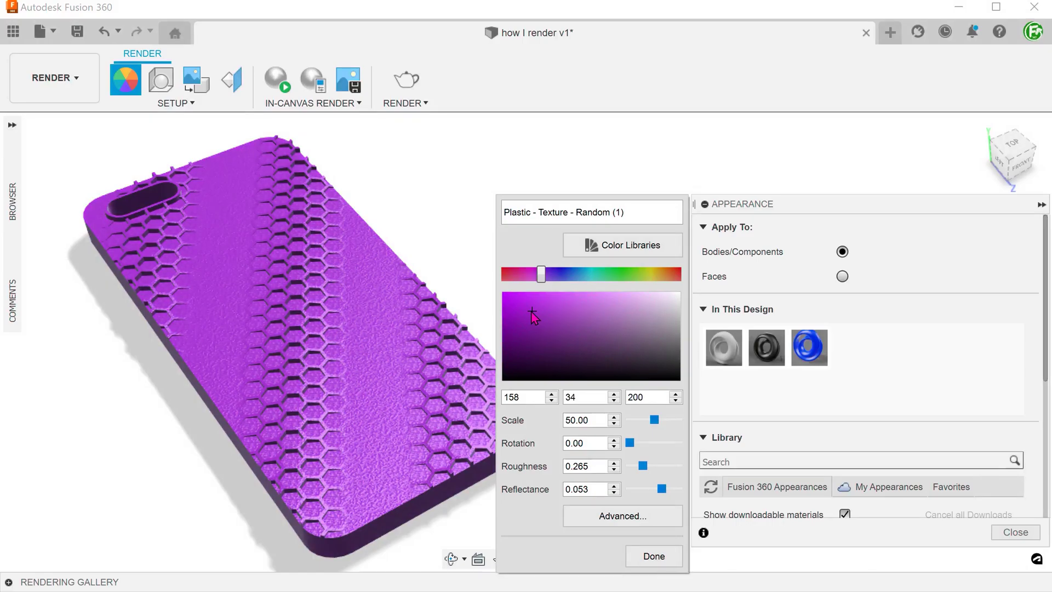
pyautogui.moveTo(654, 420); pyautogui.dragTo(660, 419)
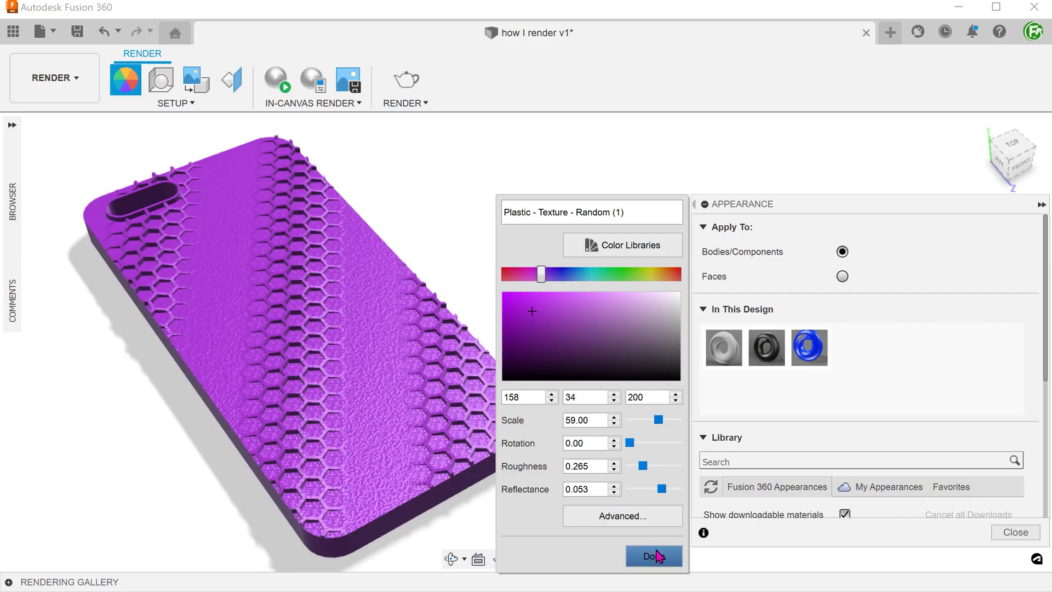
pyautogui.click(658, 556)
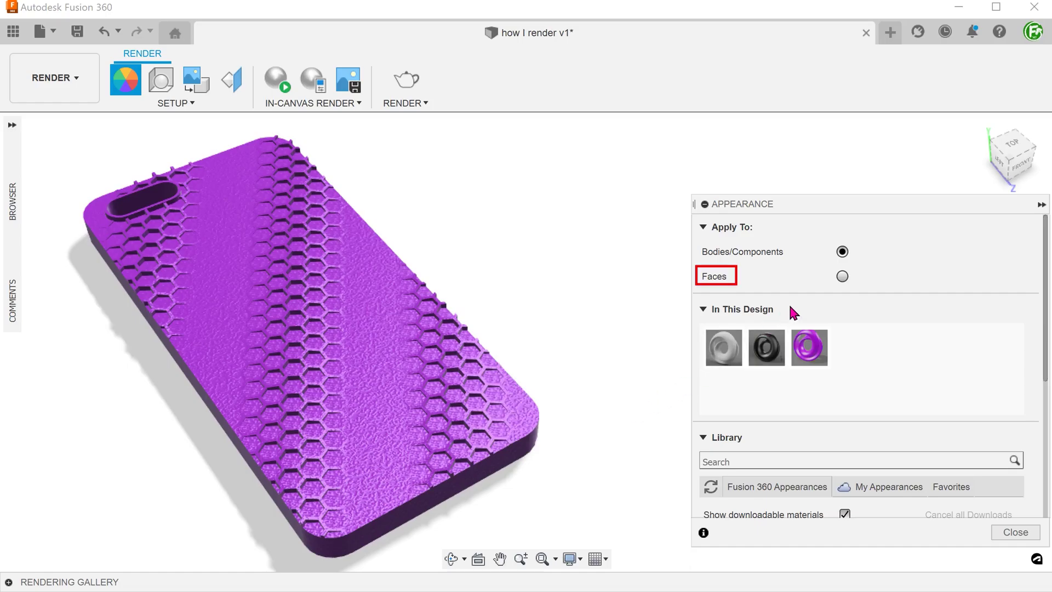
# - Try black on the middle stripe face, undo it, and save the design as 'how I render v2'
pyautogui.click(842, 277)
pyautogui.moveTo(766, 344); pyautogui.dragTo(390, 401)
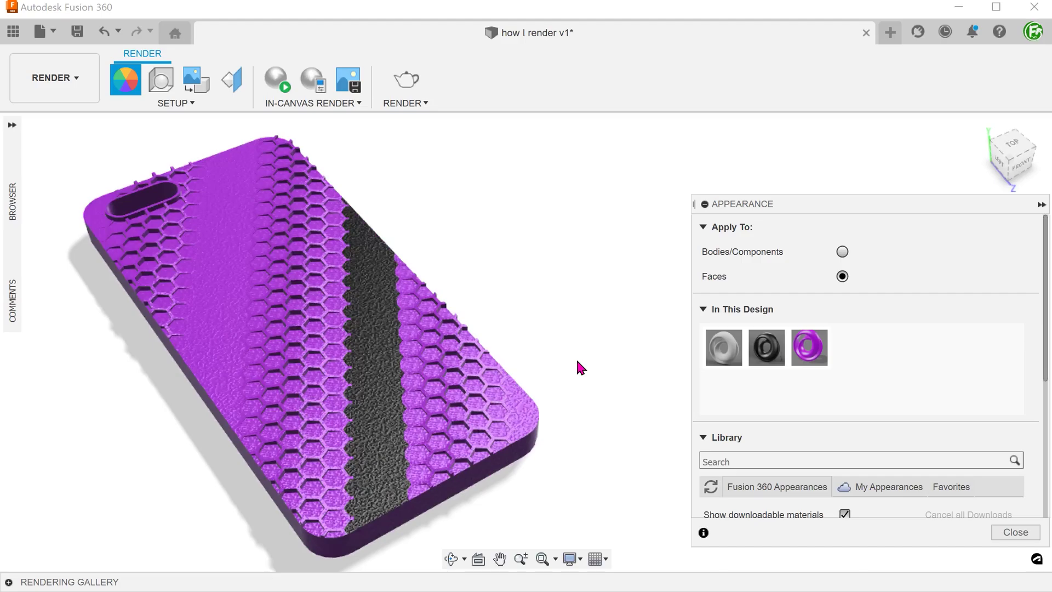
pyautogui.hotkey('ctrl', 'z')
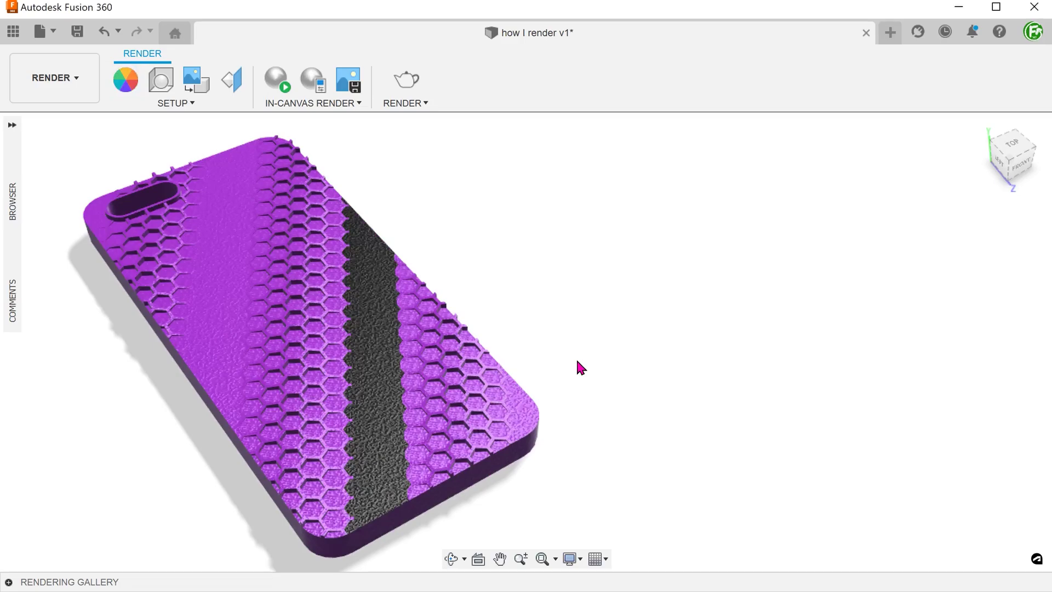
pyautogui.hotkey('ctrl', 's')
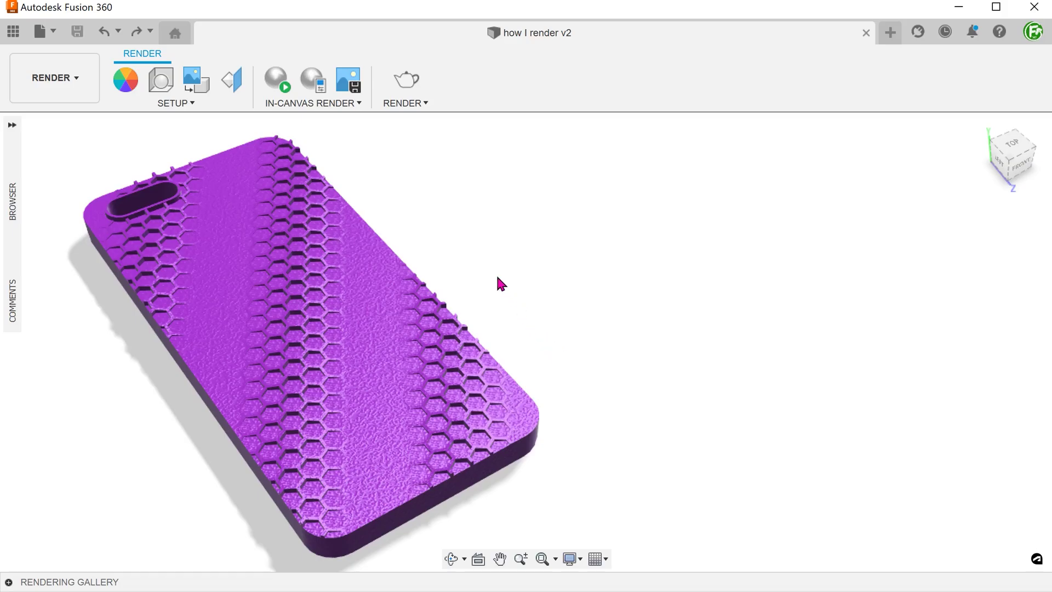
# - Open Scene Settings, check the Photobooth environment in the Environment Library, and return to Settings
pyautogui.click(184, 105)
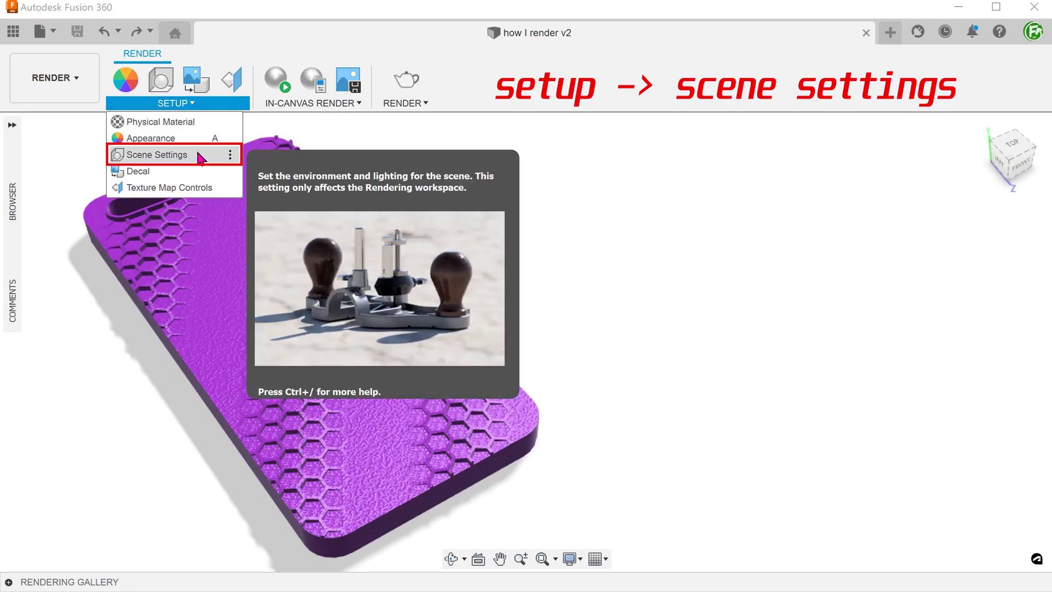
pyautogui.click(201, 158)
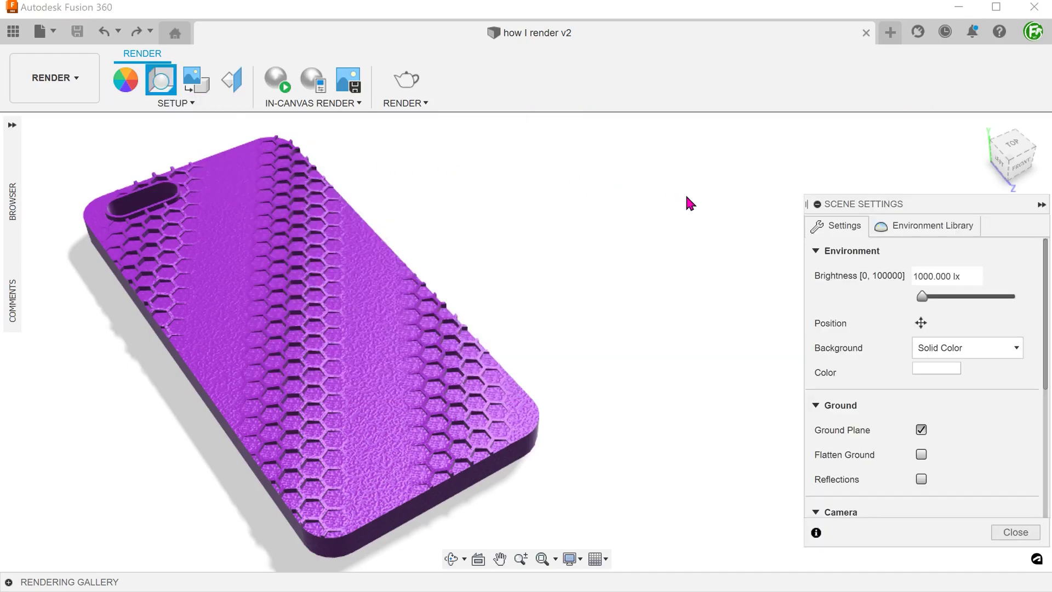
pyautogui.click(914, 226)
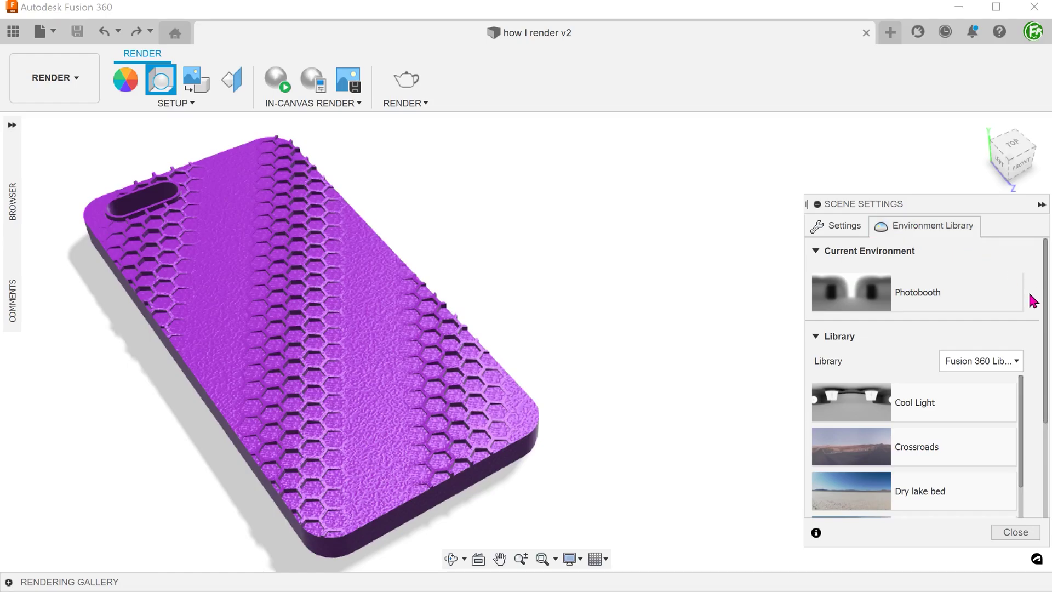
pyautogui.moveTo(1046, 348)
pyautogui.mouseDown()
pyautogui.moveTo(1049, 444)
pyautogui.moveTo(1040, 353)
pyautogui.mouseUp()
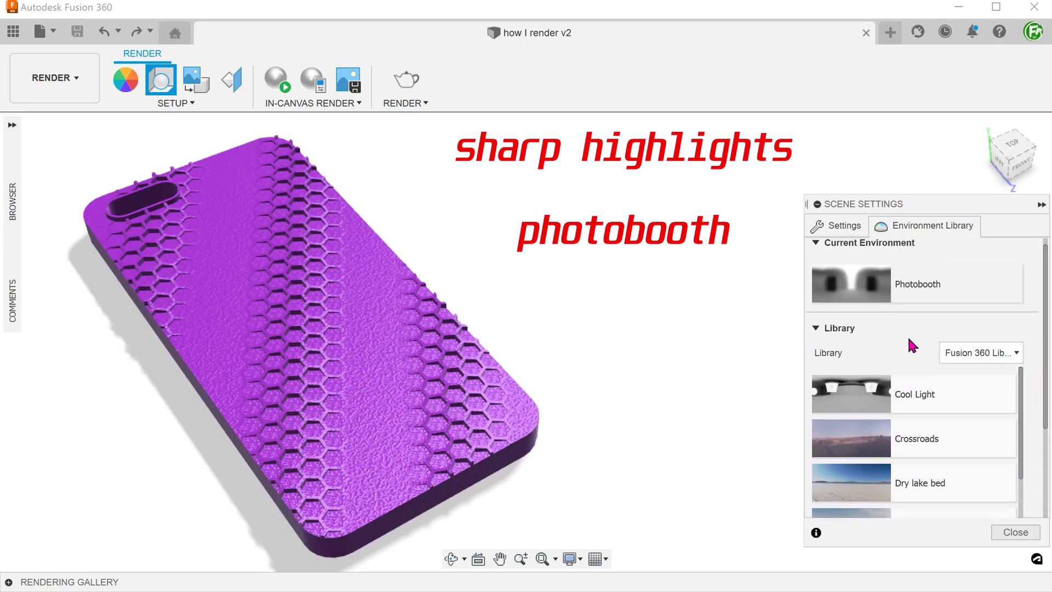
pyautogui.click(837, 229)
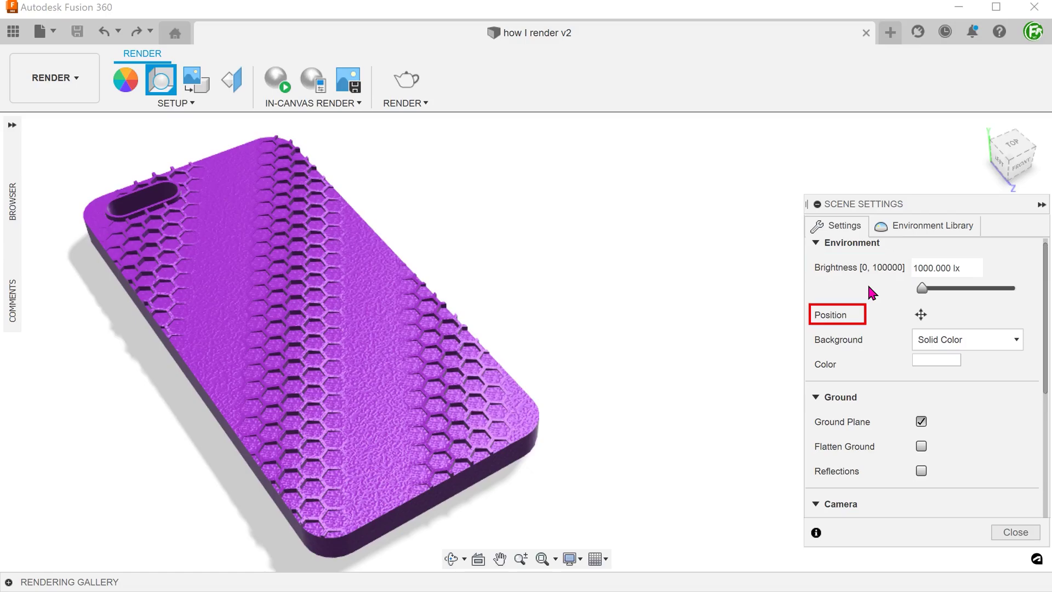
# - Rotate the environment lighting to about -101.5°, toggling the ground plane off and back on
pyautogui.click(921, 315)
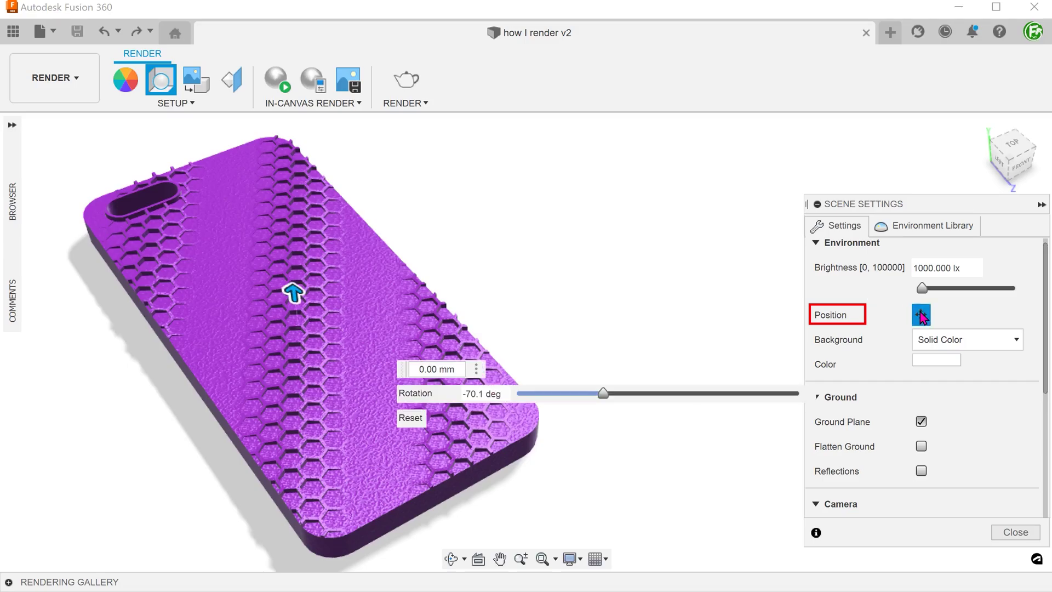
pyautogui.moveTo(604, 394)
pyautogui.mouseDown()
pyautogui.moveTo(752, 402)
pyautogui.moveTo(600, 401)
pyautogui.mouseUp()
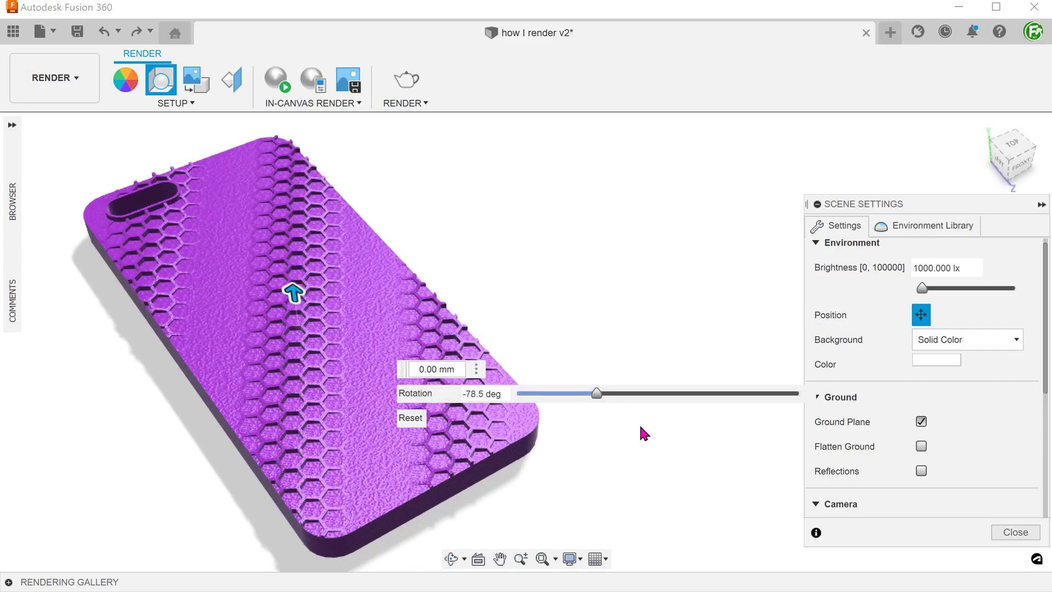
pyautogui.click(921, 422)
pyautogui.click(922, 423)
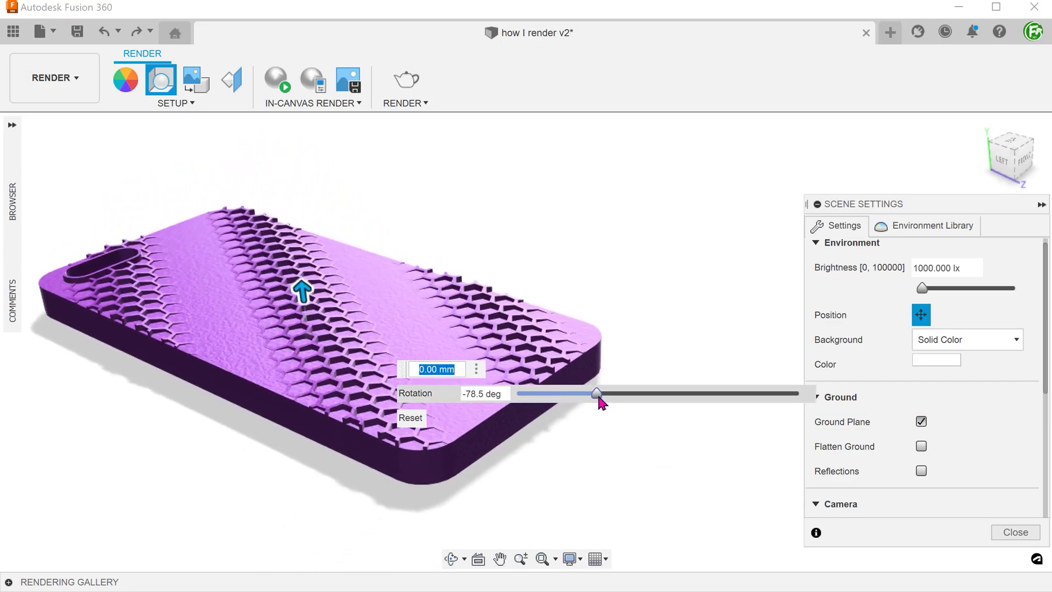
pyautogui.moveTo(598, 395); pyautogui.dragTo(664, 406)
# - Close Scene Settings, save as 'how I render v3', and start an in-canvas render
pyautogui.press('Return')
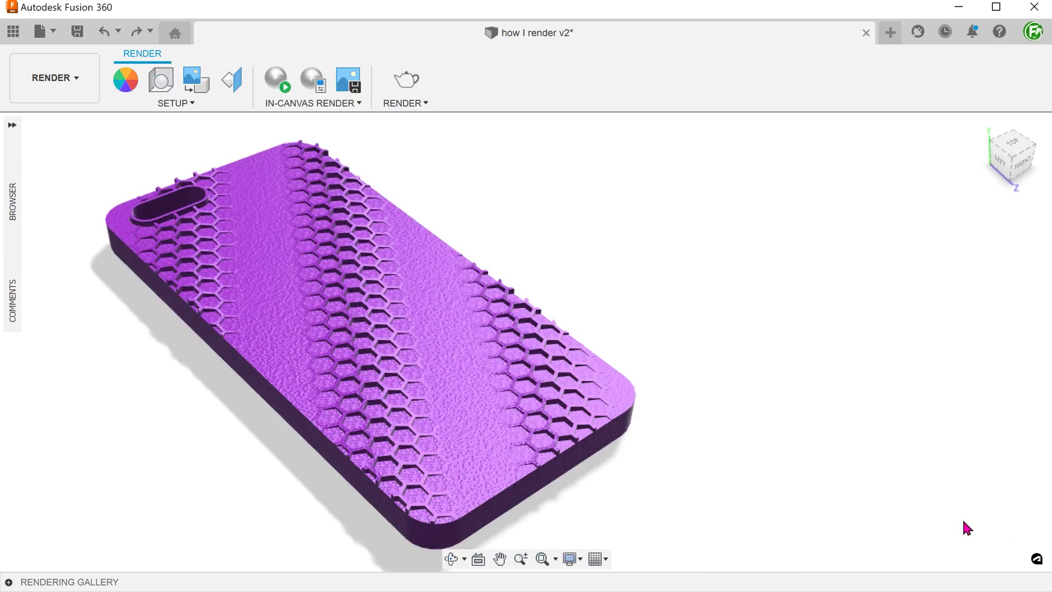
pyautogui.hotkey('ctrl', 's')
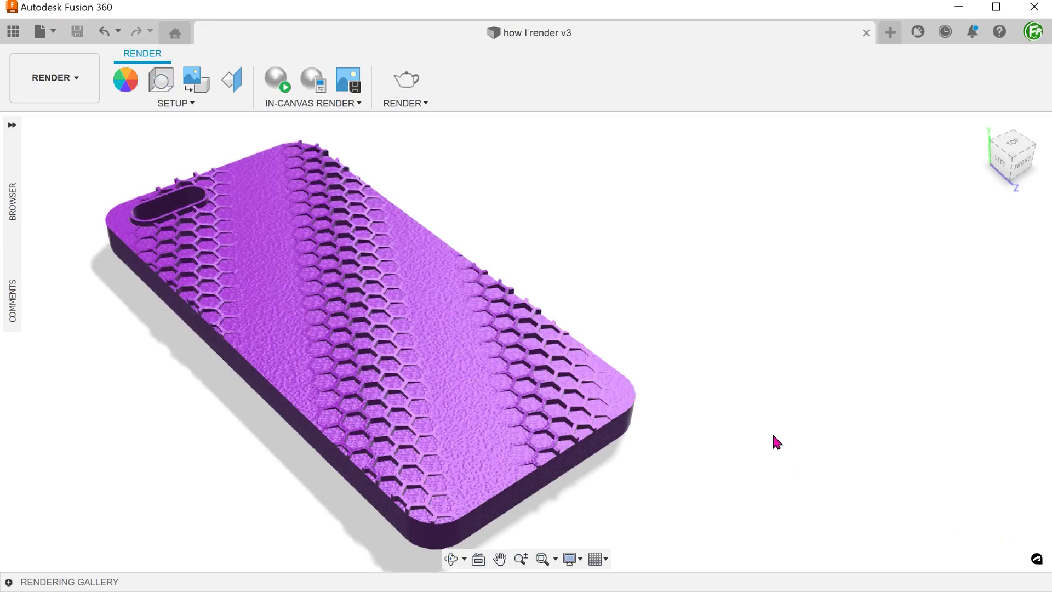
pyautogui.click(337, 104)
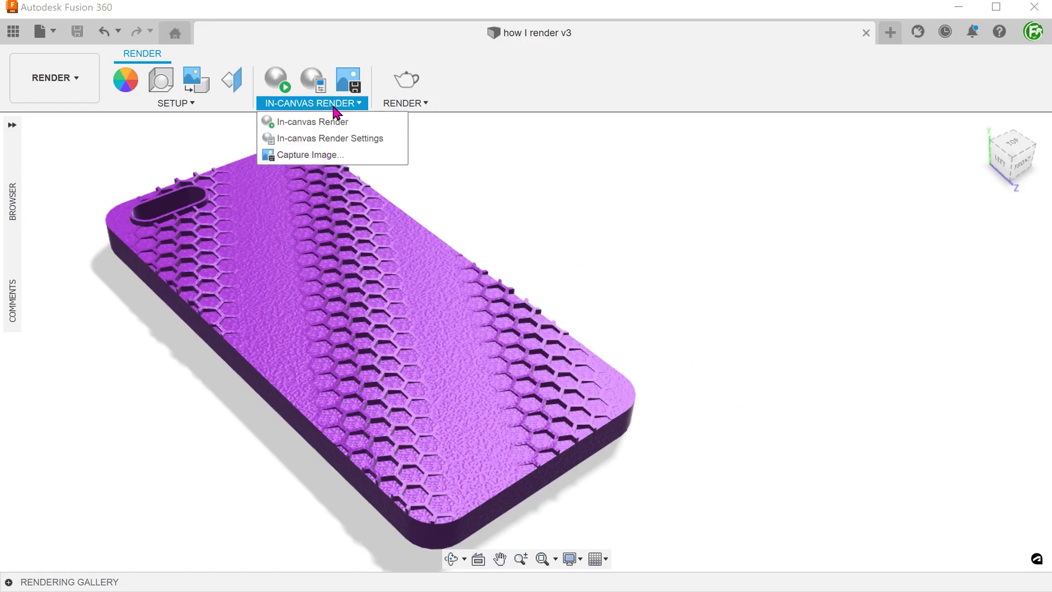
pyautogui.click(372, 124)
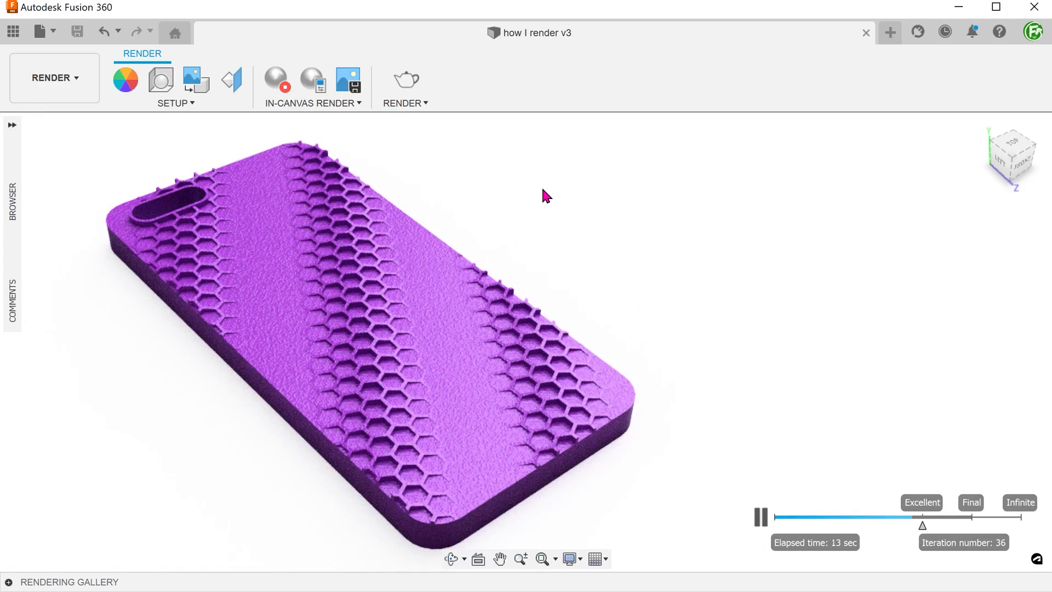
# - Render the case locally at 2560 × 1440 px with advanced quality set to 100 (Excellent)
pyautogui.click(412, 89)
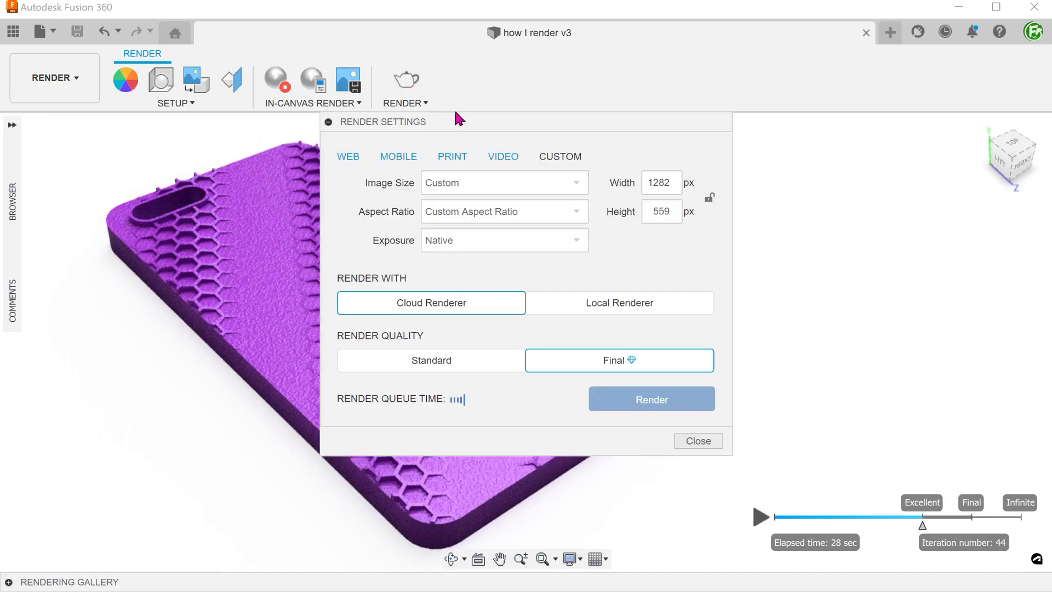
pyautogui.moveTo(646, 181); pyautogui.dragTo(678, 188)
pyautogui.write('2560')
pyautogui.moveTo(661, 211); pyautogui.dragTo(642, 214)
pyautogui.write('1440')
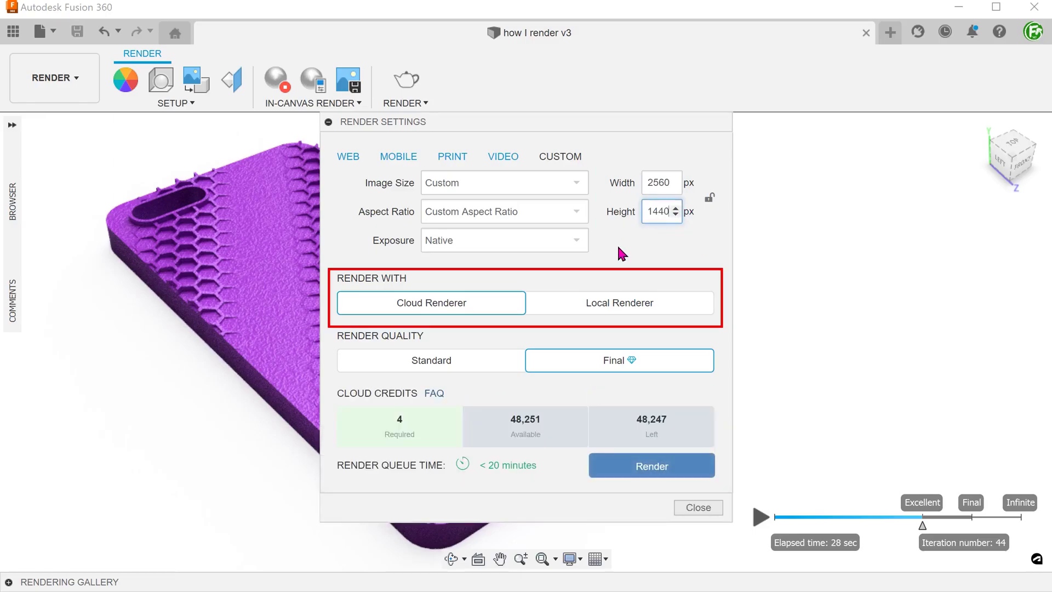
pyautogui.click(621, 312)
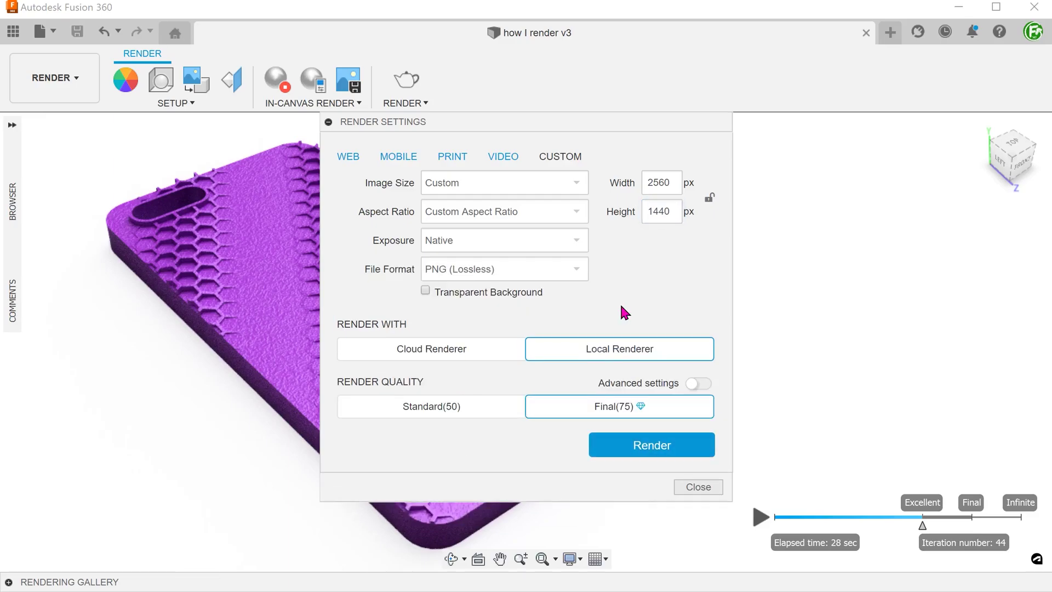
pyautogui.click(697, 384)
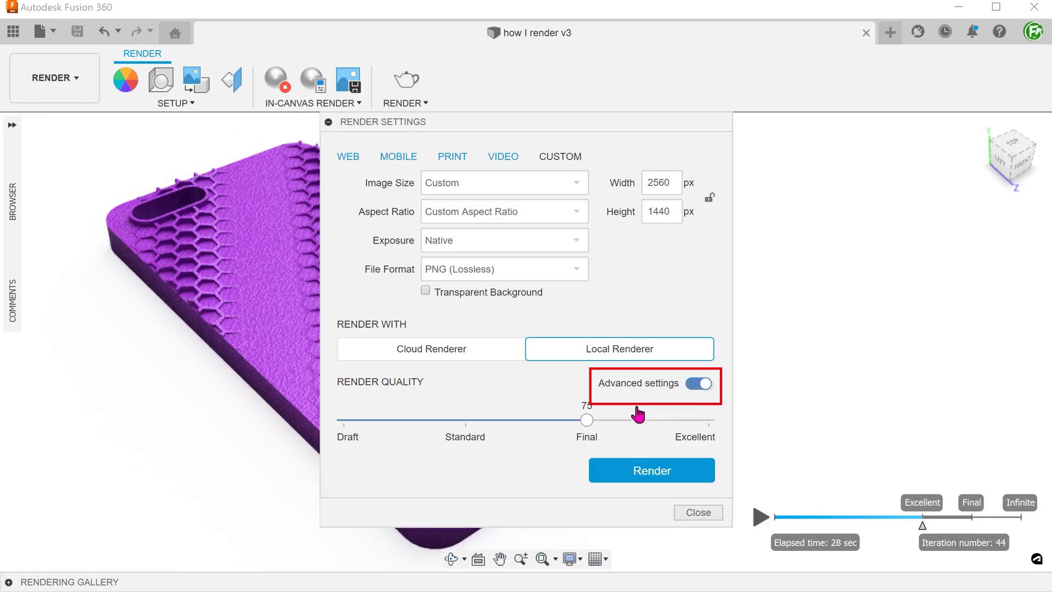
pyautogui.moveTo(587, 422); pyautogui.dragTo(721, 421)
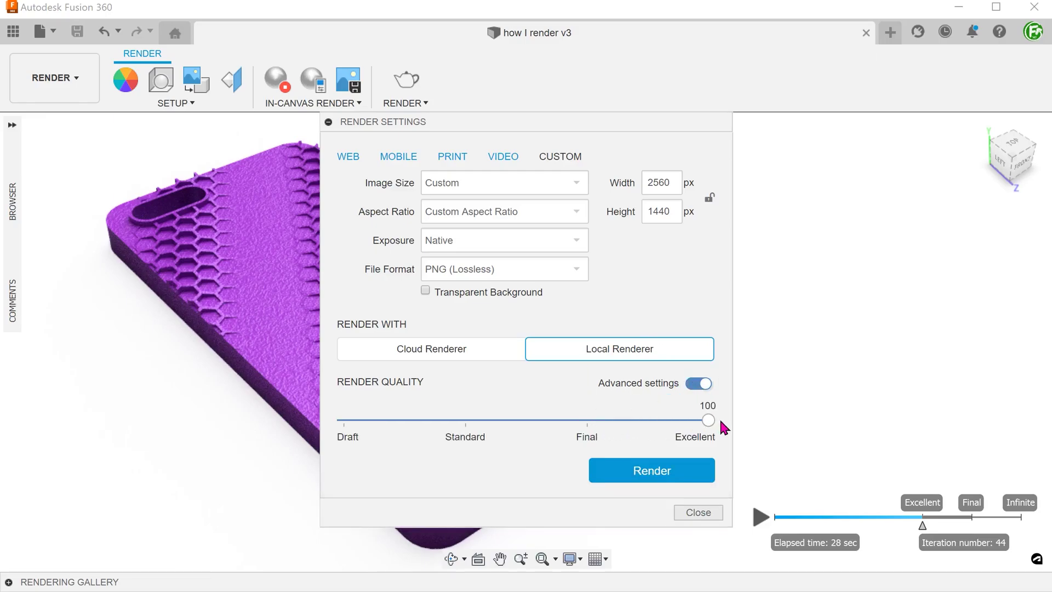
pyautogui.click(657, 475)
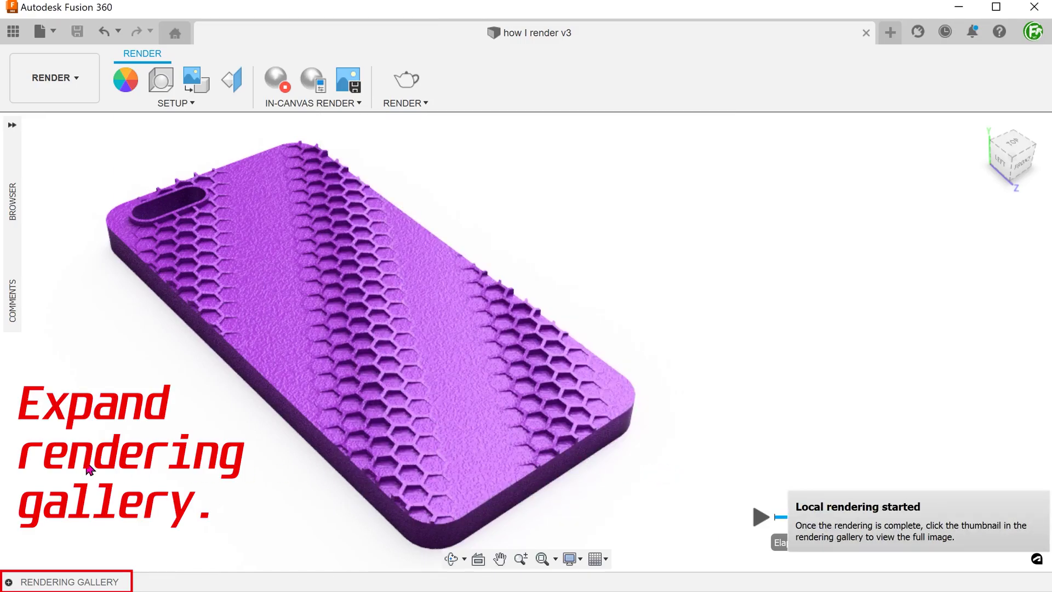
# - Open the finished v3 render from the Rendering Gallery
pyautogui.click(9, 582)
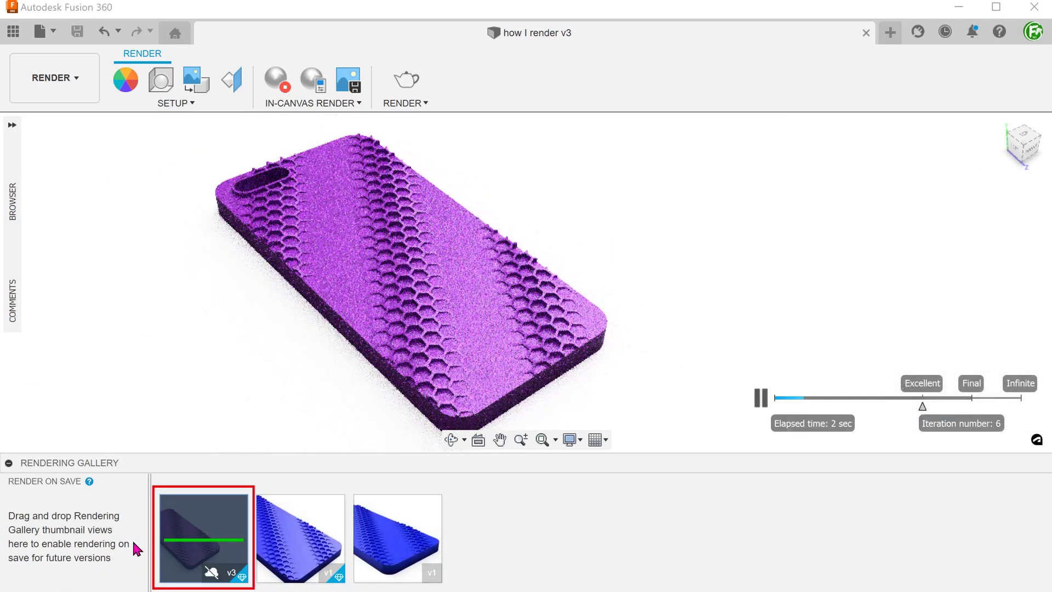
pyautogui.click(208, 521)
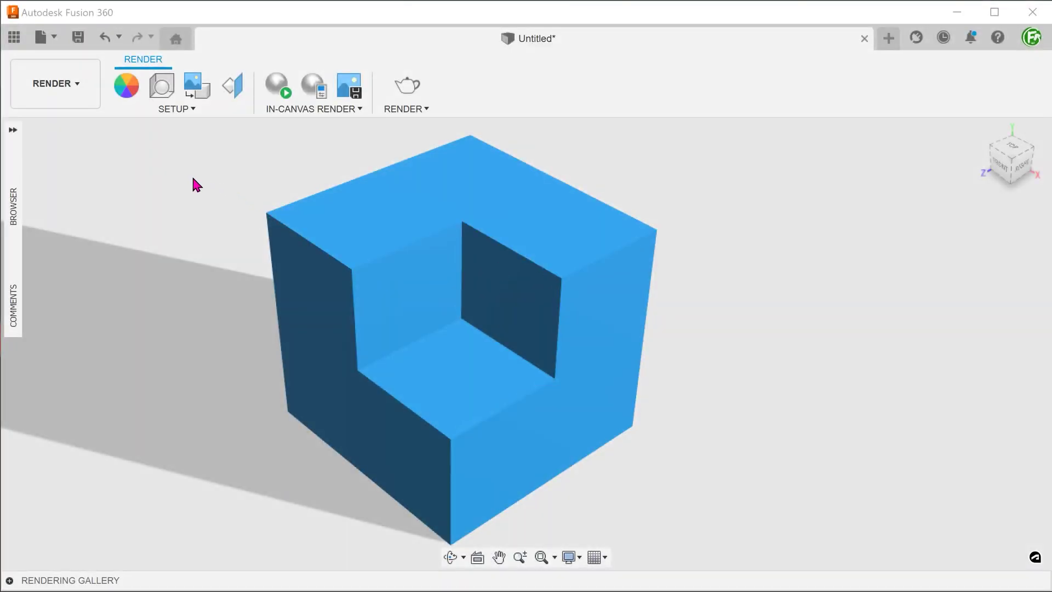
# - Start an in-canvas render of the blue notched cube
pyautogui.click(278, 85)
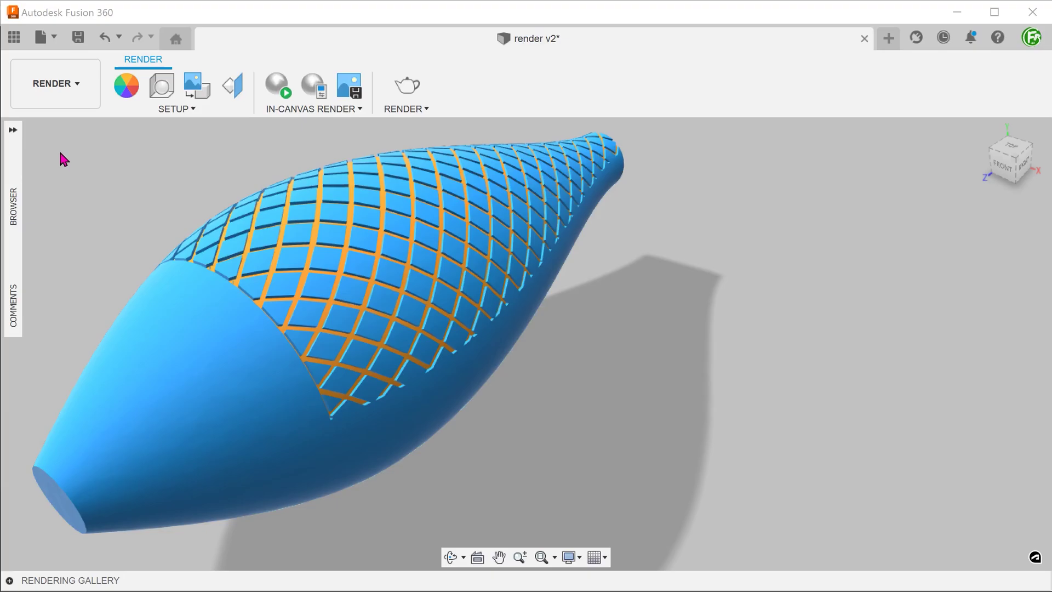
# - Turn on depth of field and set its focus point on the orange lattice
pyautogui.click(122, 109)
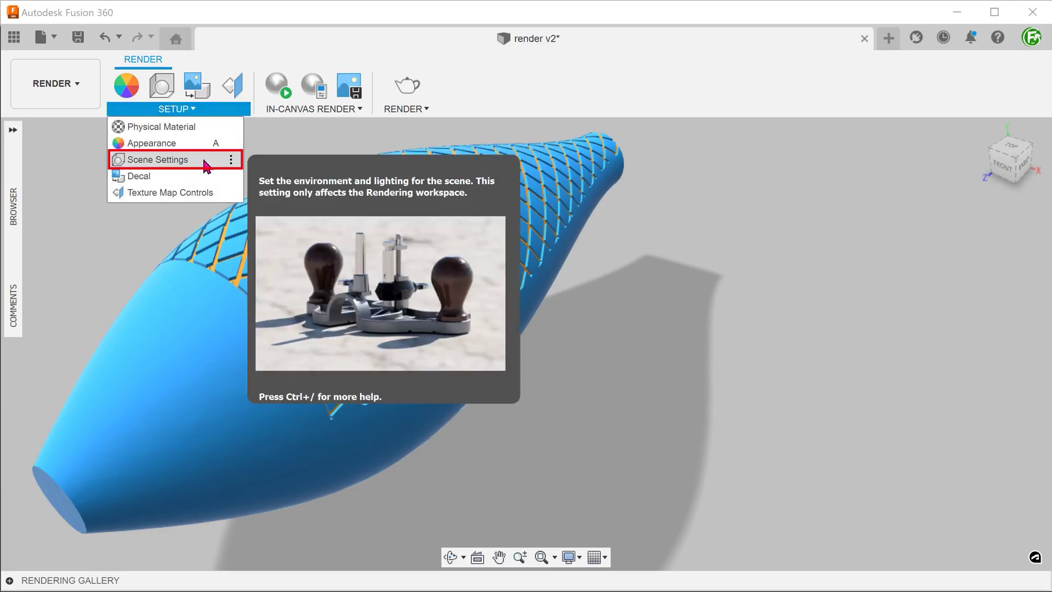
pyautogui.click(206, 162)
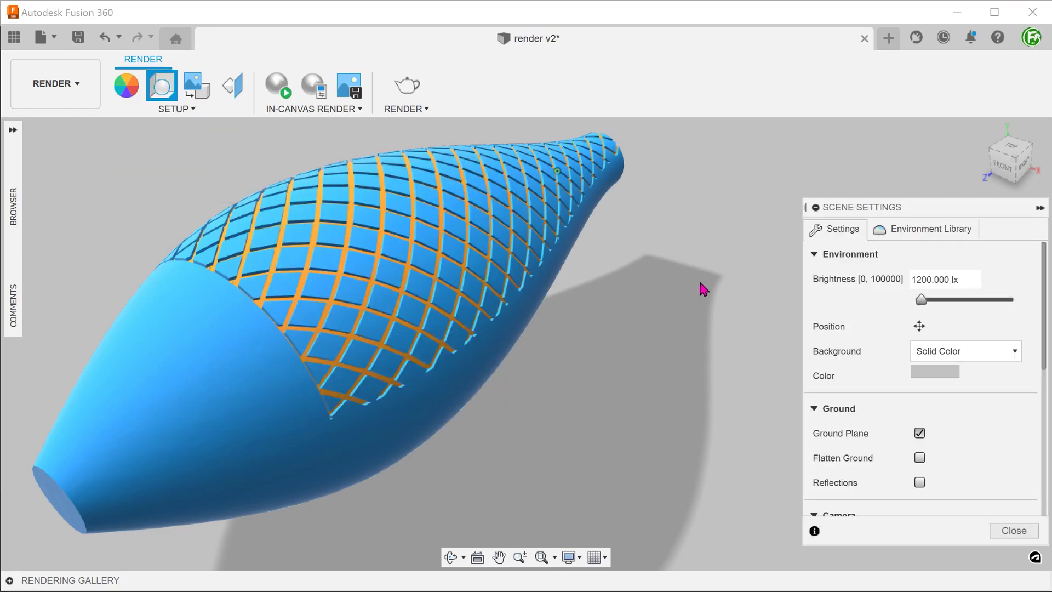
pyautogui.moveTo(1042, 366); pyautogui.dragTo(1042, 502)
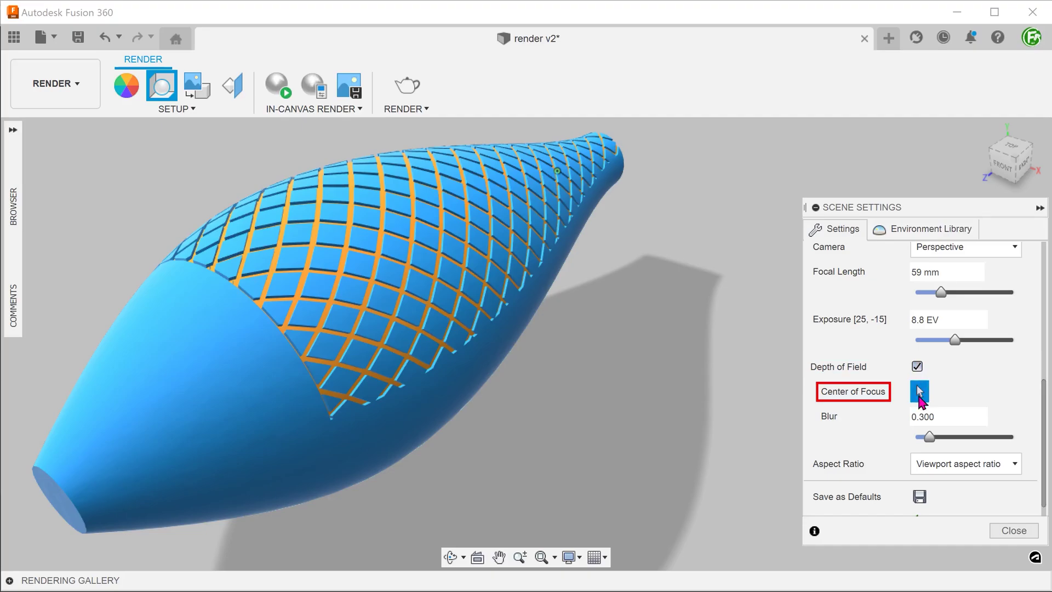
pyautogui.click(318, 329)
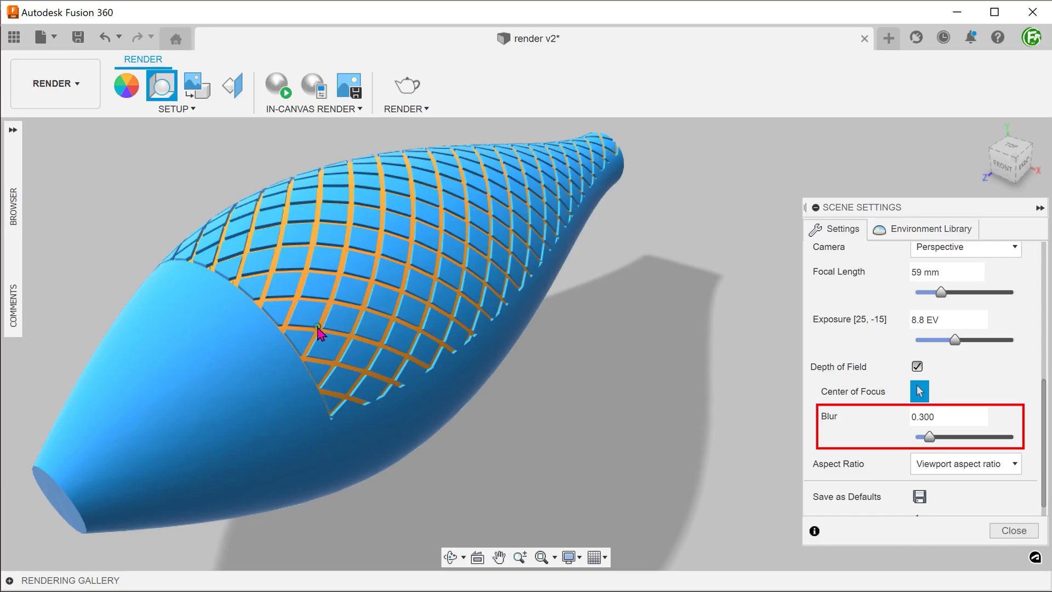
# - Live-render the tapered model in the viewport with the centre of focus on its tip
pyautogui.click(281, 112)
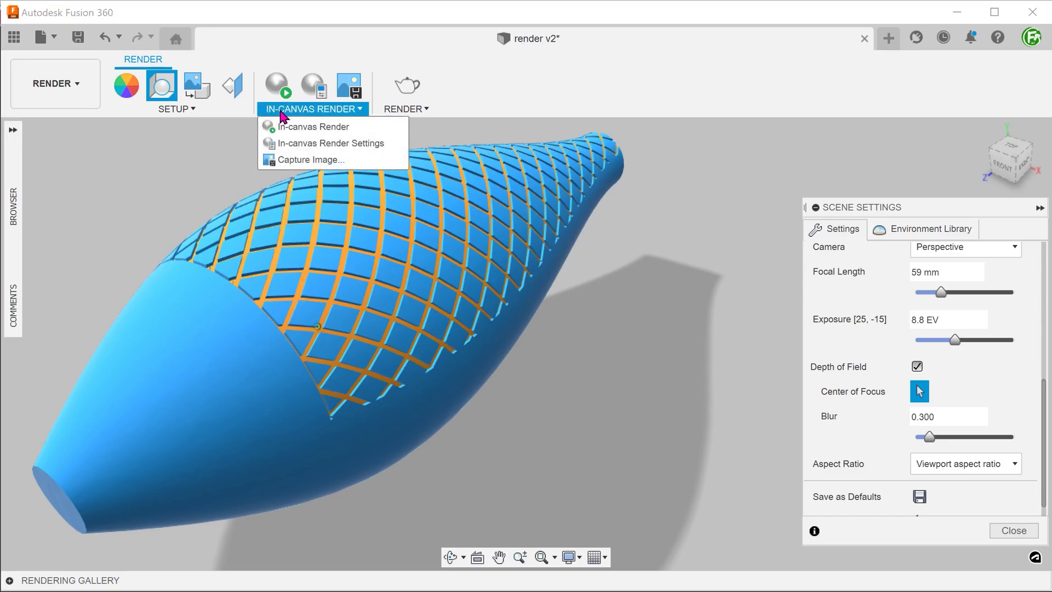
pyautogui.click(366, 128)
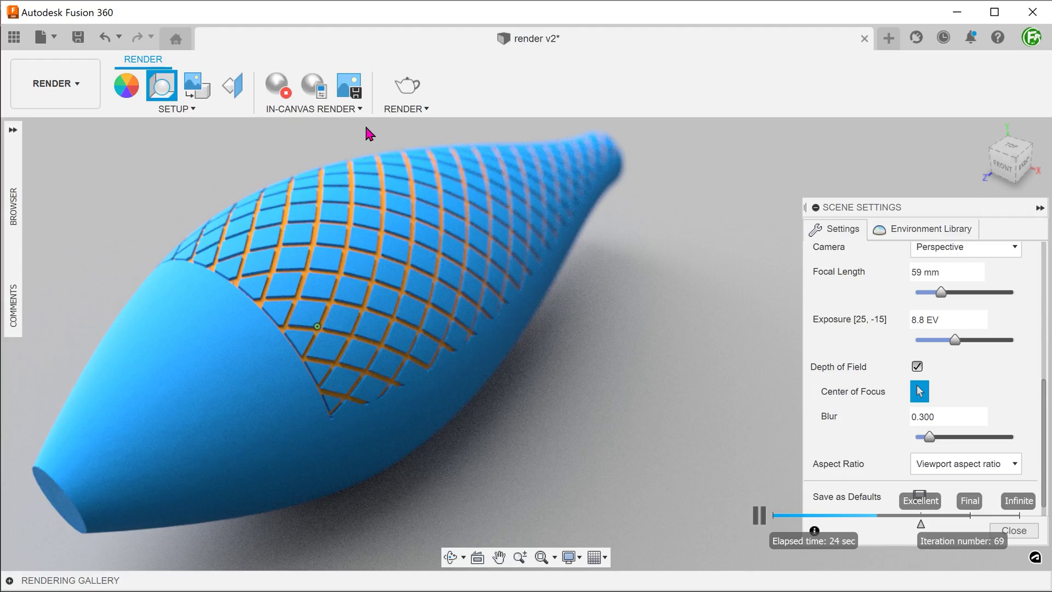
pyautogui.click(583, 172)
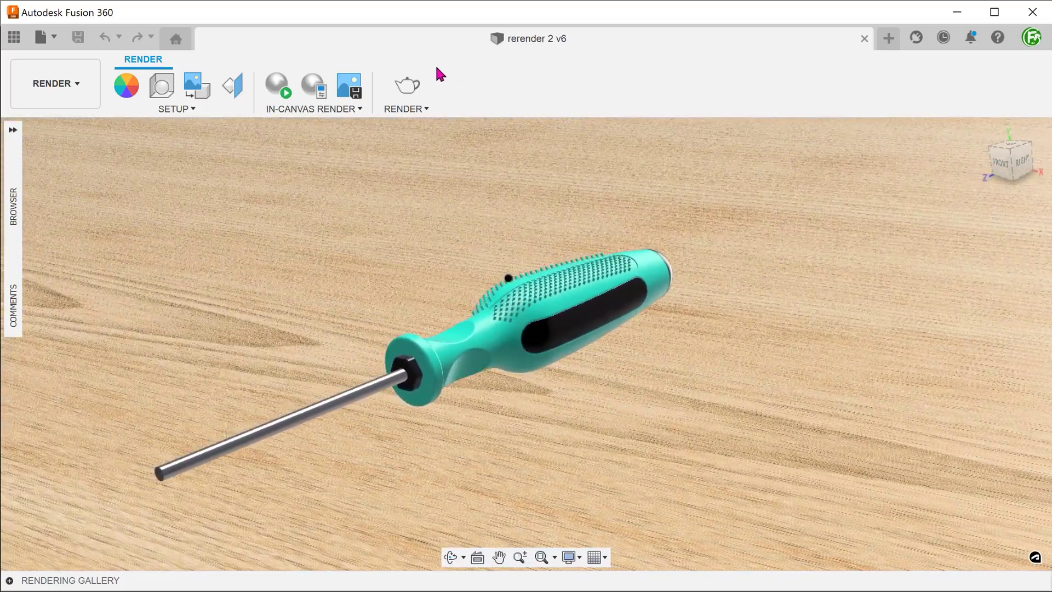
# - Run in-canvas renders of the screwdriver scene and then the toolpath v9 bowl
pyautogui.click(284, 89)
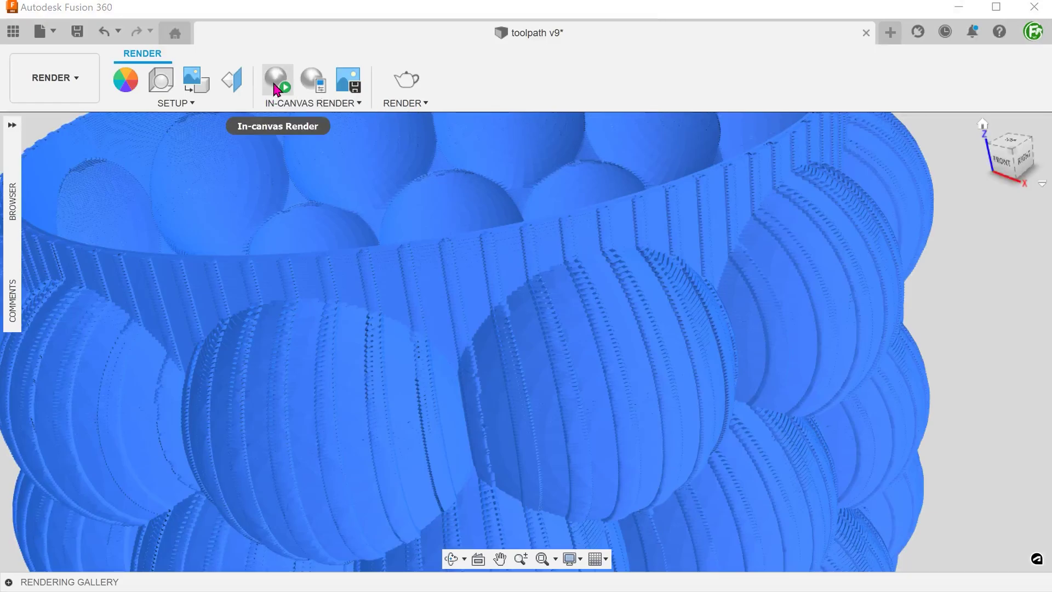
pyautogui.click(276, 88)
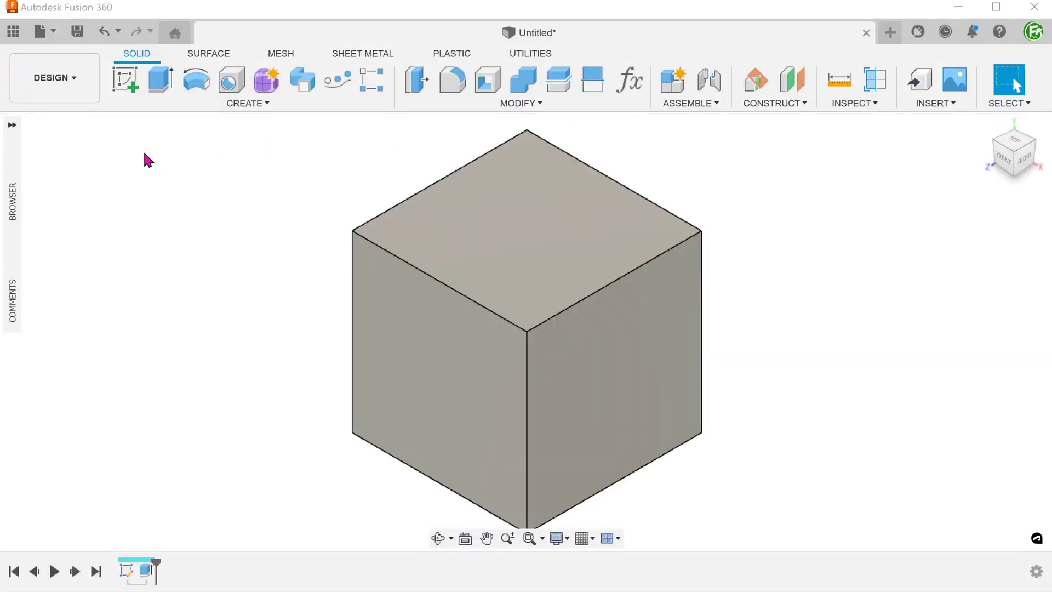
# - Export the untitled cube from the File menu for opening in PrusaSlicer
pyautogui.click(40, 31)
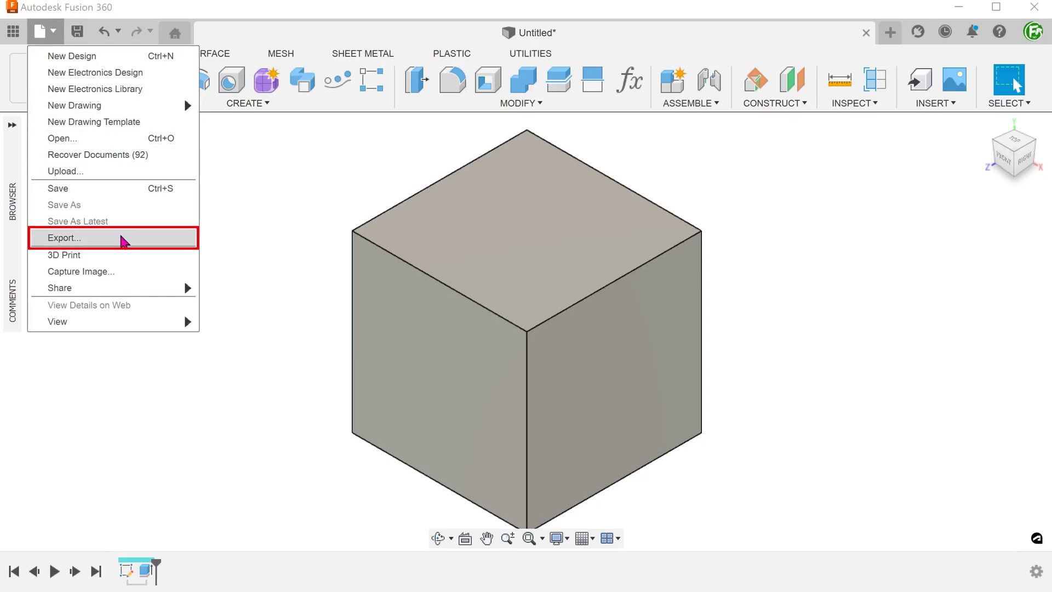
pyautogui.click(124, 239)
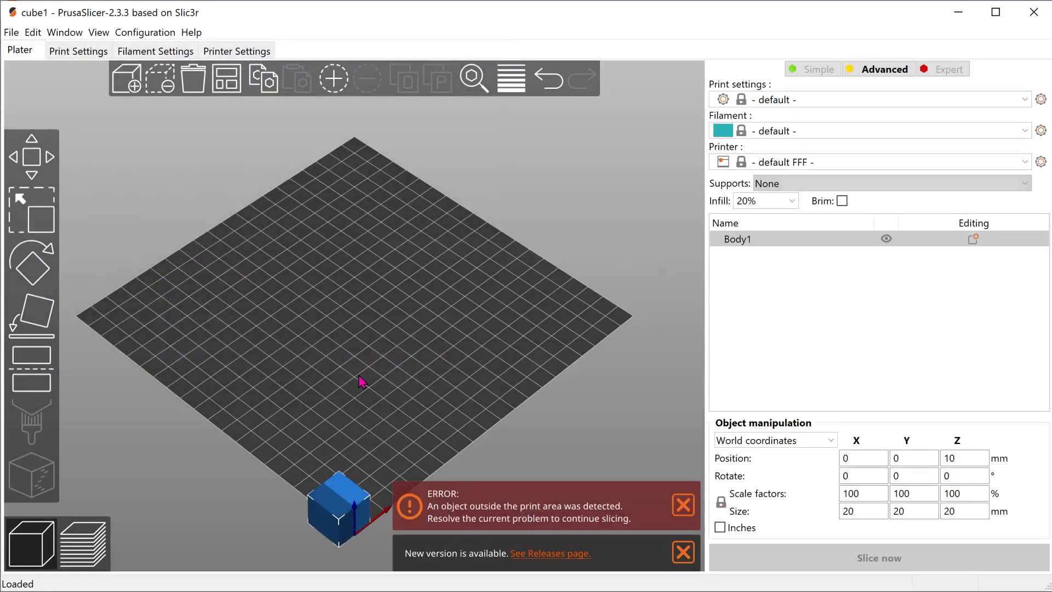
# - Centre the 20 mm cube on the bed, slice it, and reach File > Export toolpaths as OBJ
pyautogui.moveTo(338, 503); pyautogui.dragTo(349, 311)
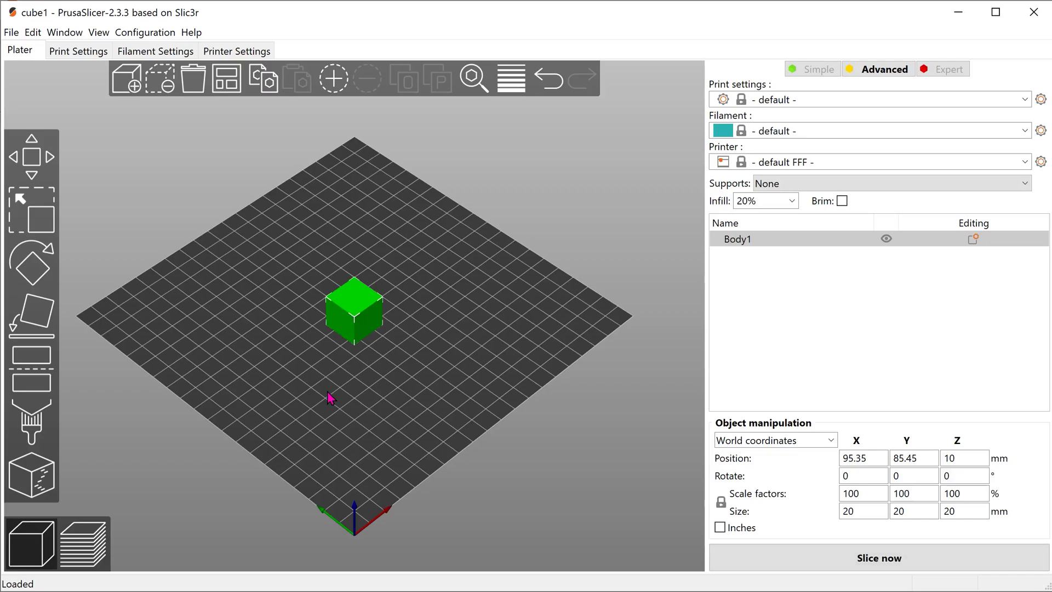
pyautogui.click(772, 559)
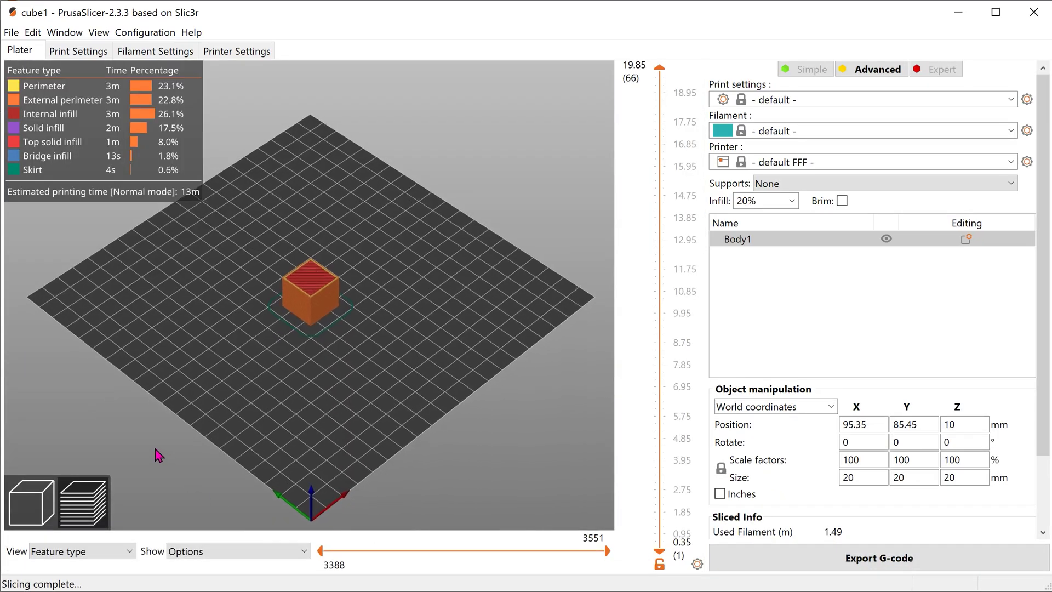
pyautogui.scroll(10, 158, 454)
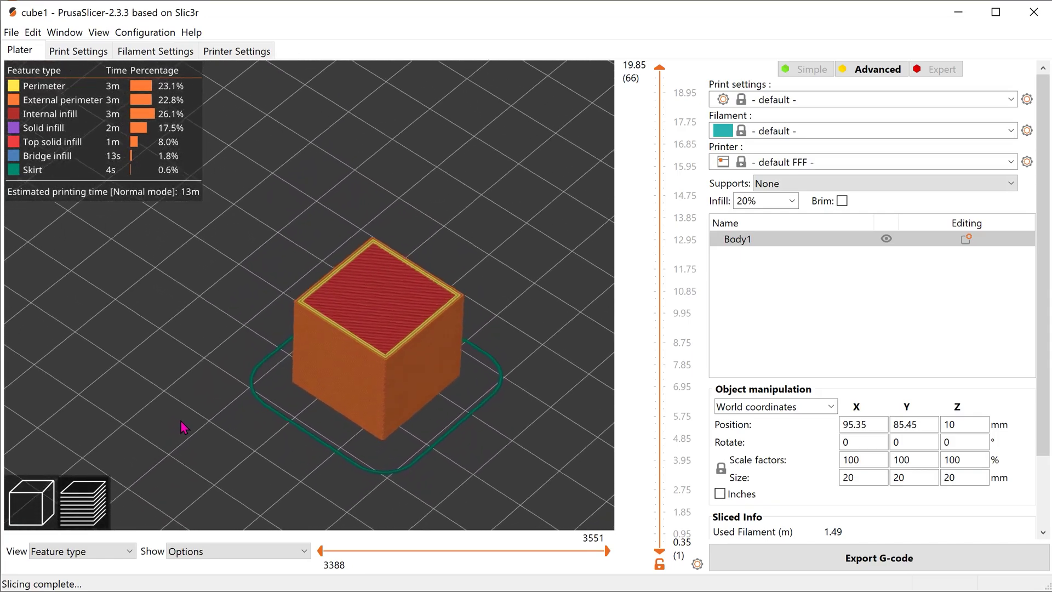
pyautogui.scroll(4, 184, 427)
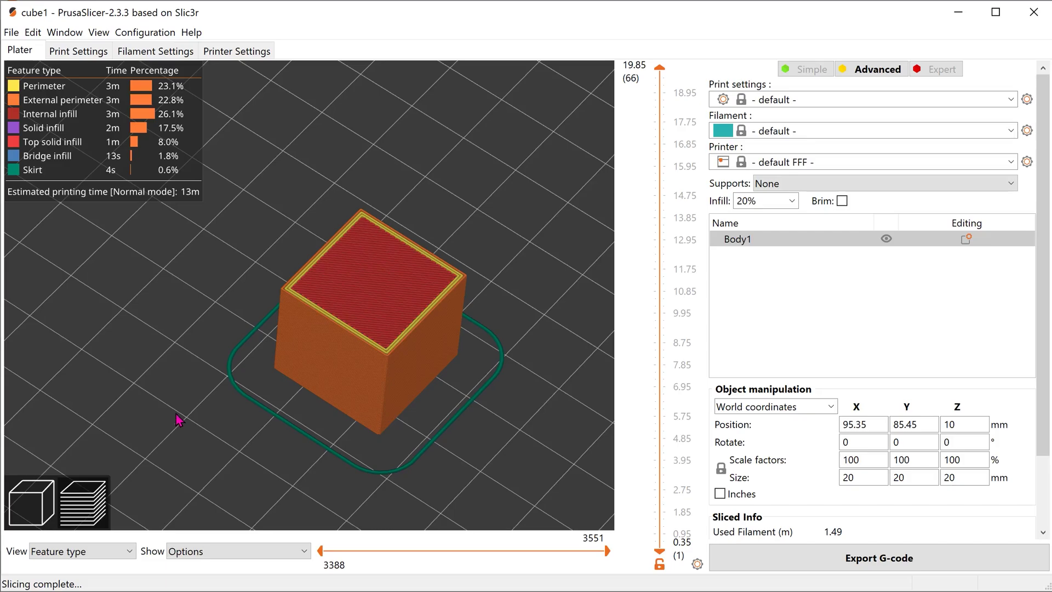
pyautogui.click(6, 33)
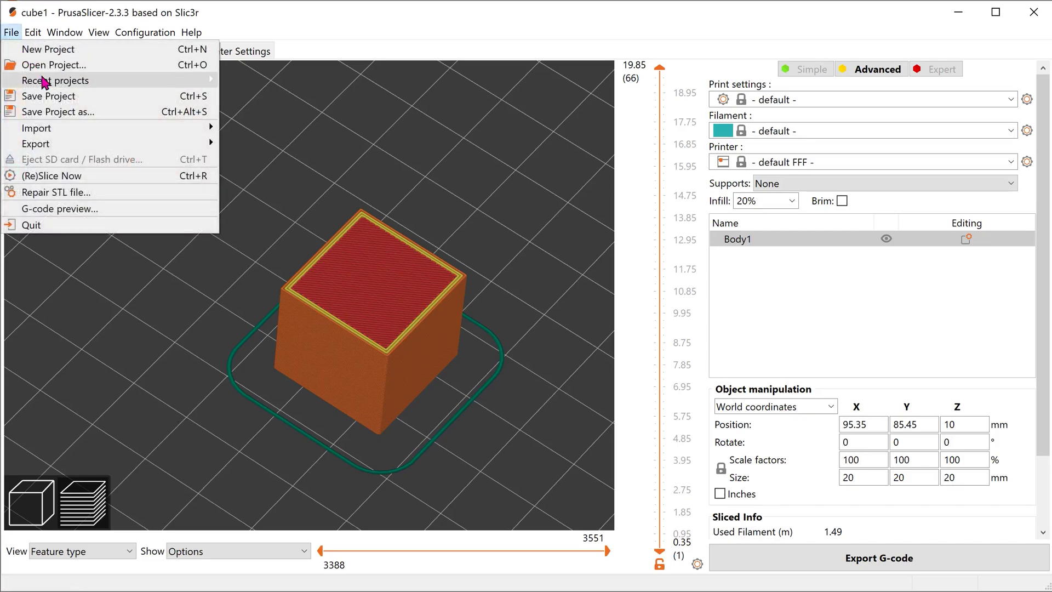
pyautogui.moveTo(118, 145)
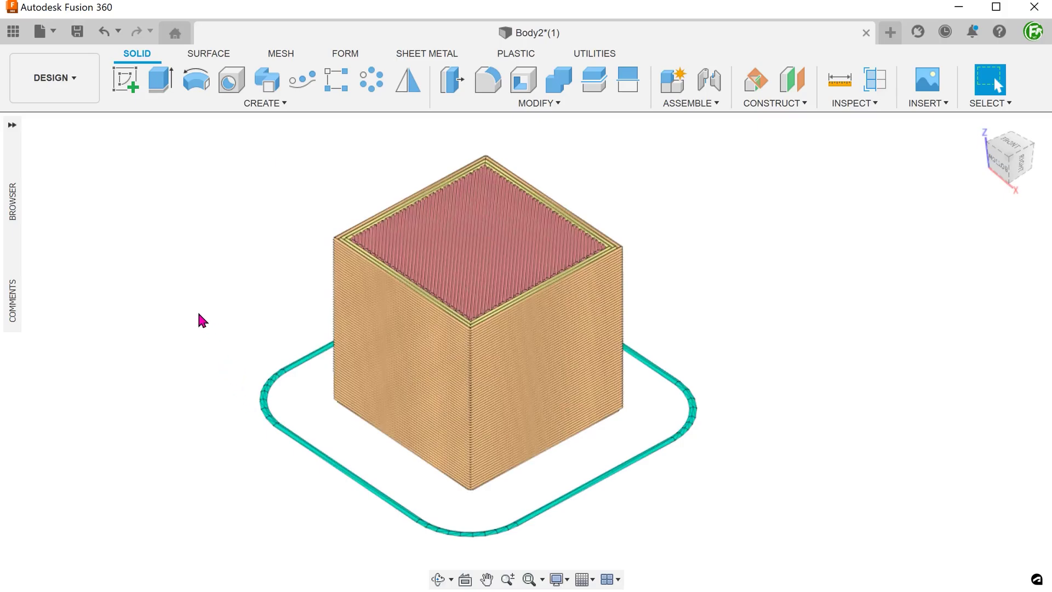
# - Switch from the DESIGN workspace to RENDER for the sliced toolpath cube
pyautogui.click(56, 87)
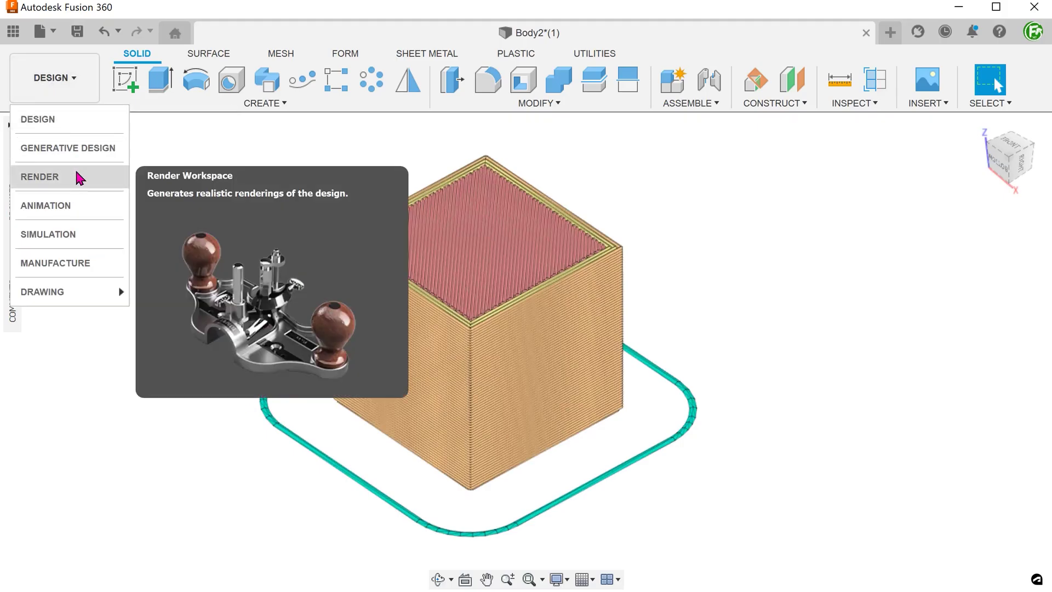
pyautogui.click(79, 178)
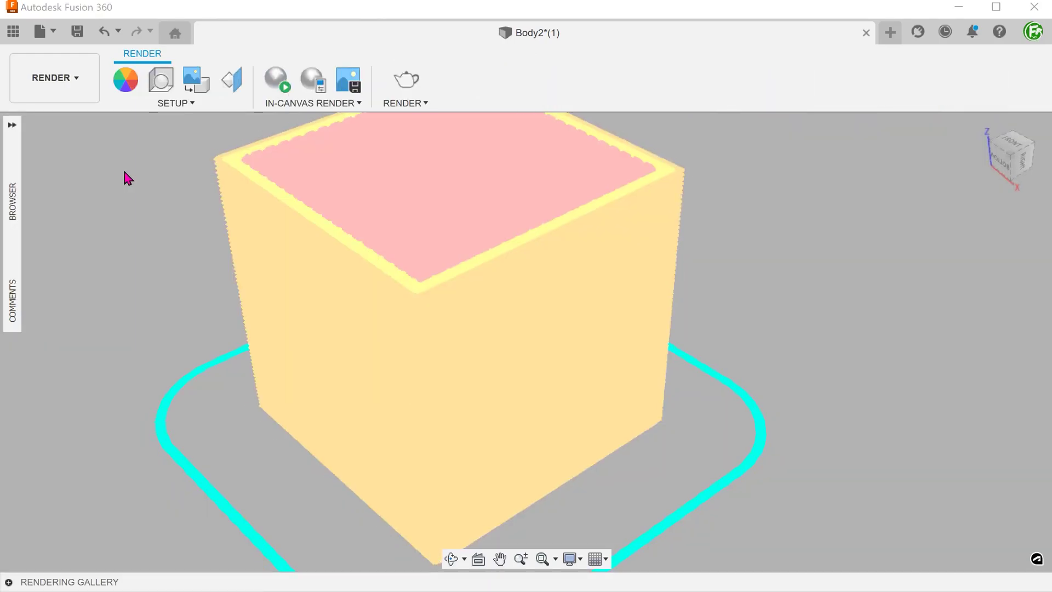